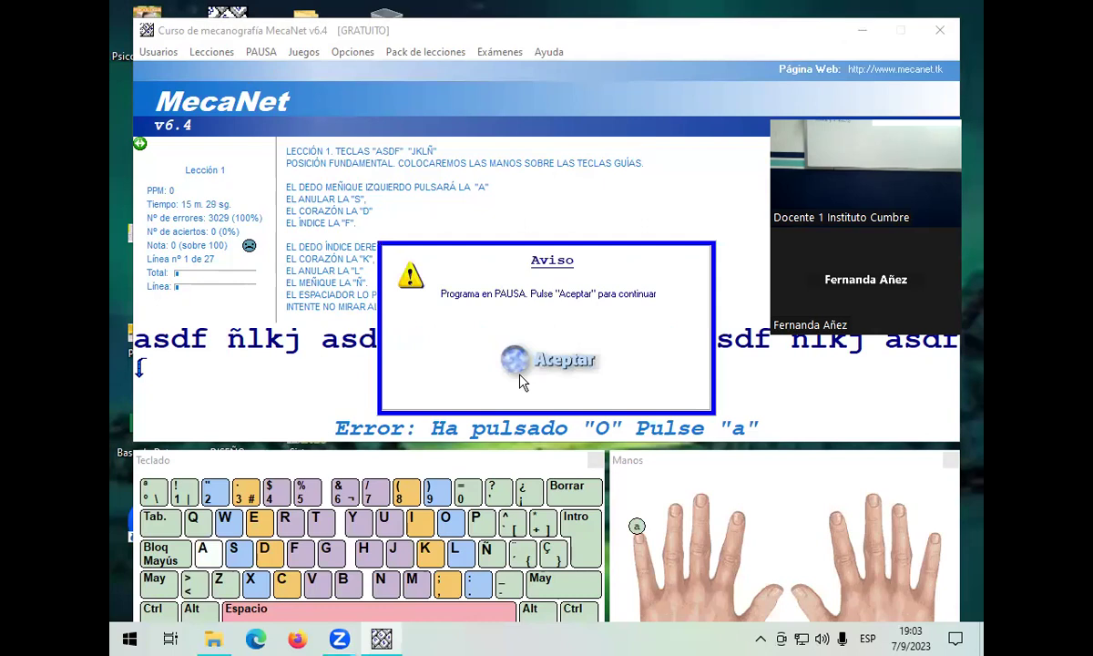
Dismiss the Aviso pause notice with Aceptar, closing MecaNet's Lesson 1 window
left_click(938, 35)
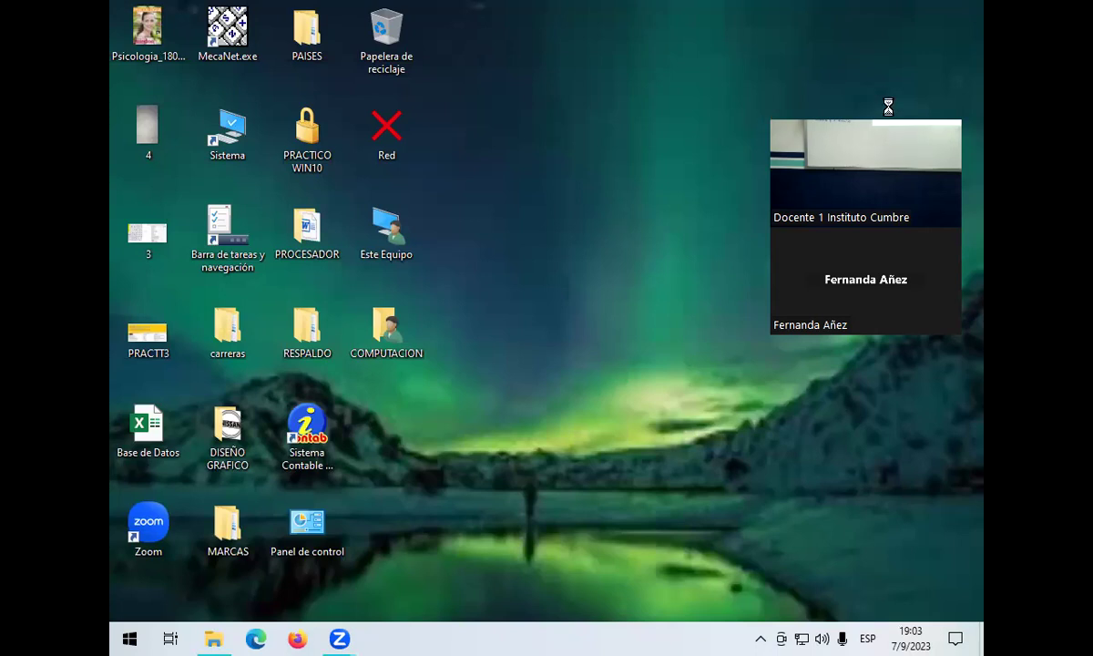
left_click_drag(857, 114, 902, 300)
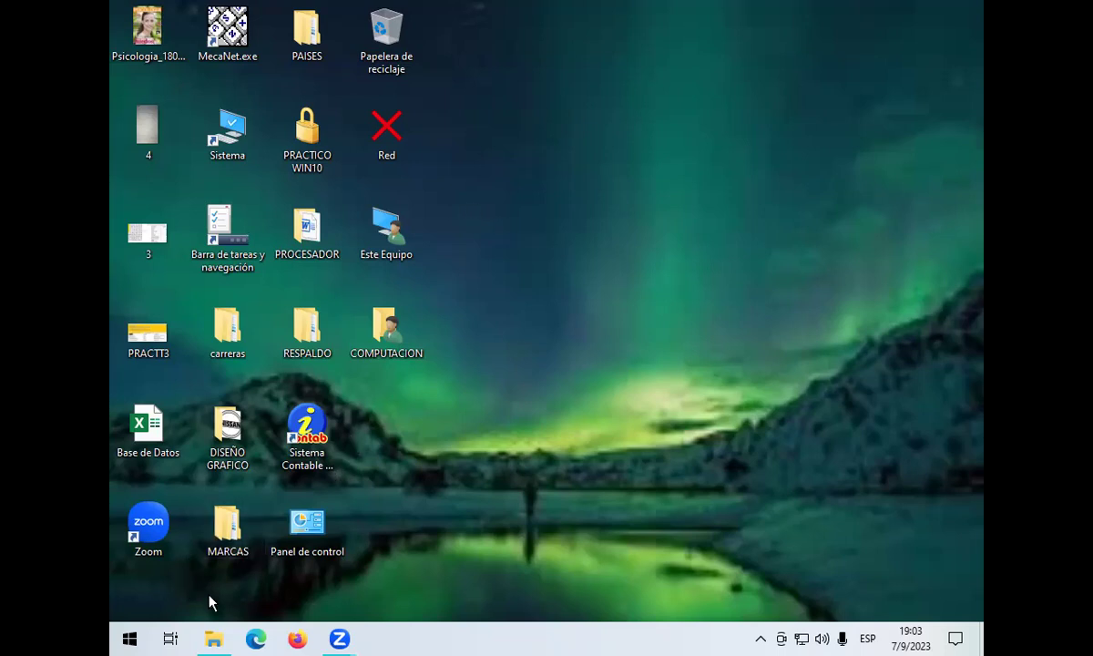
Launch Firefox from the taskbar and put the cursor in the address bar
left_click(299, 641)
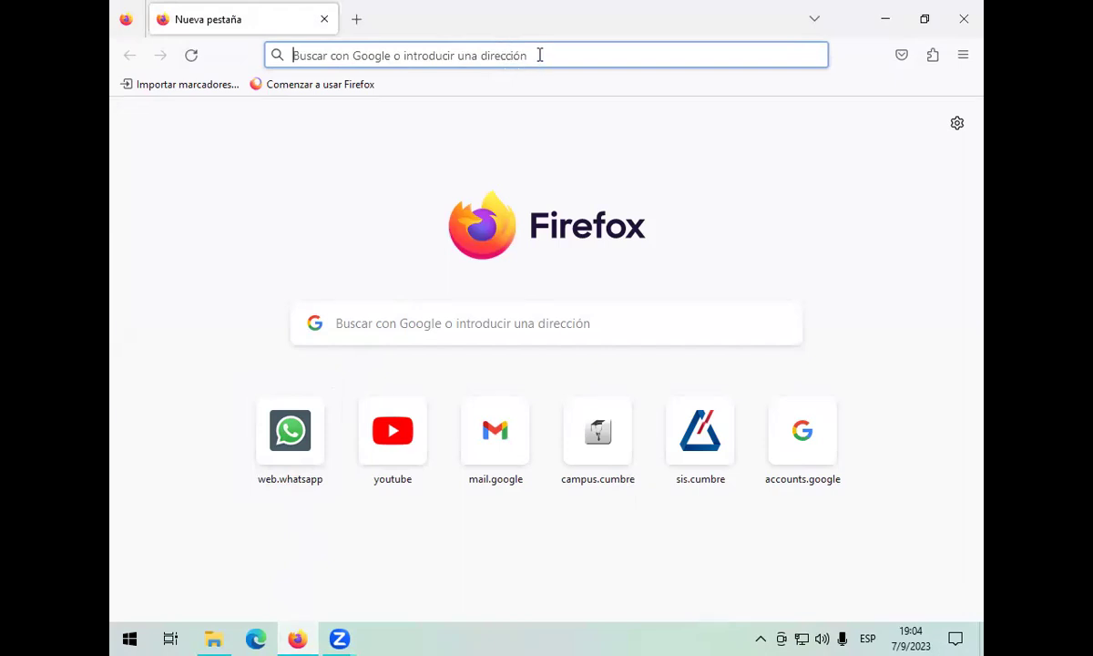
left_click(538, 53)
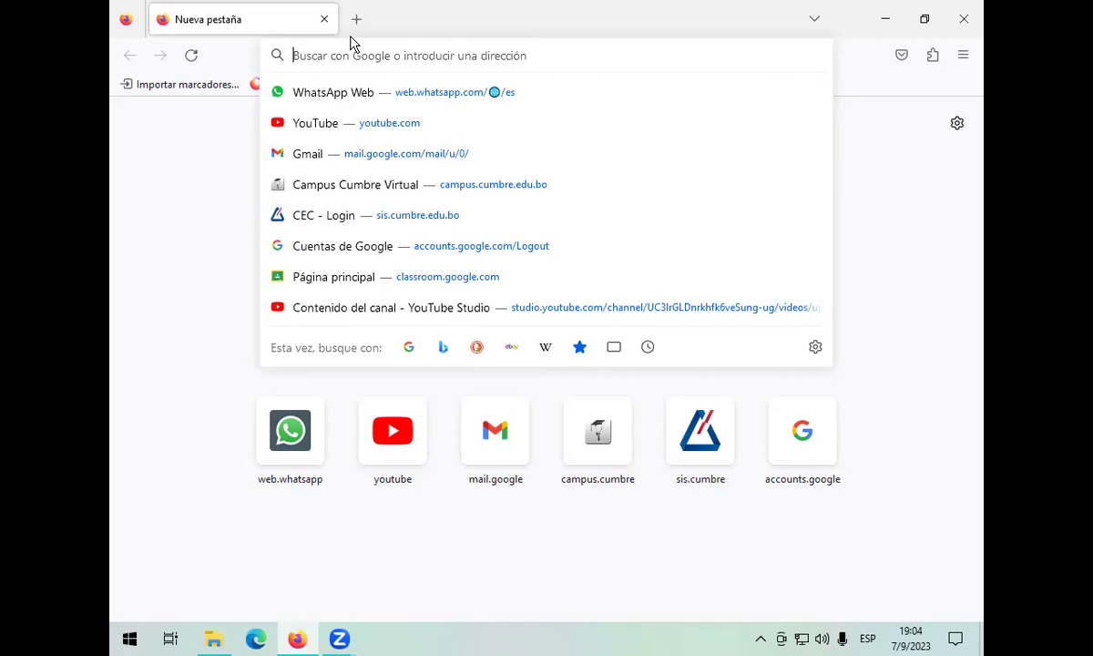
type("G")
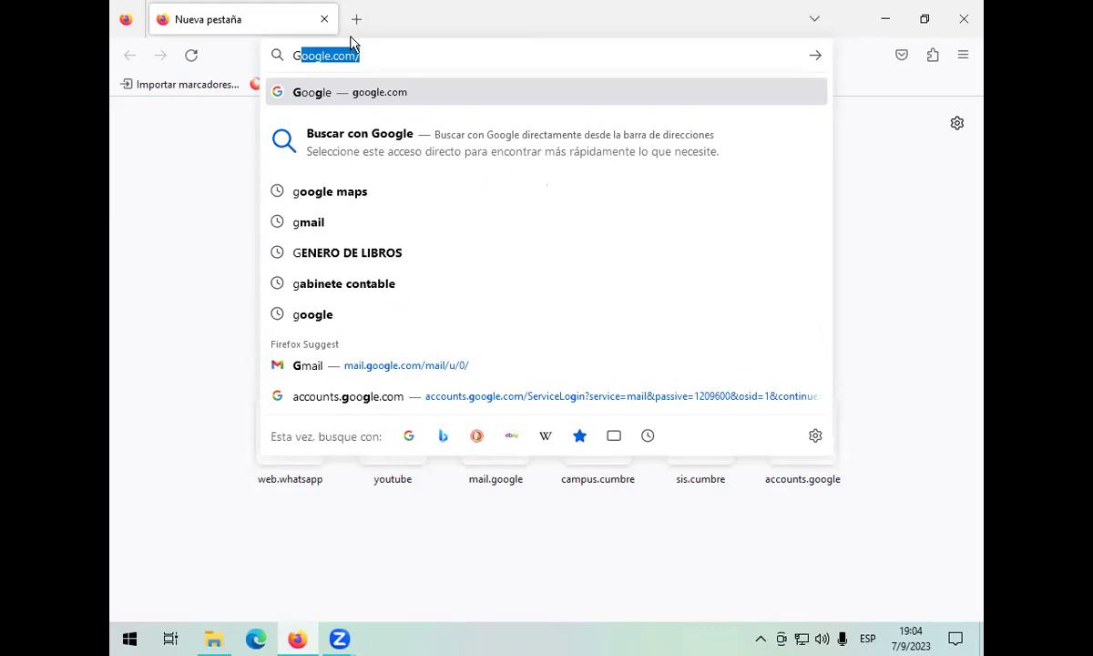
type("MA")
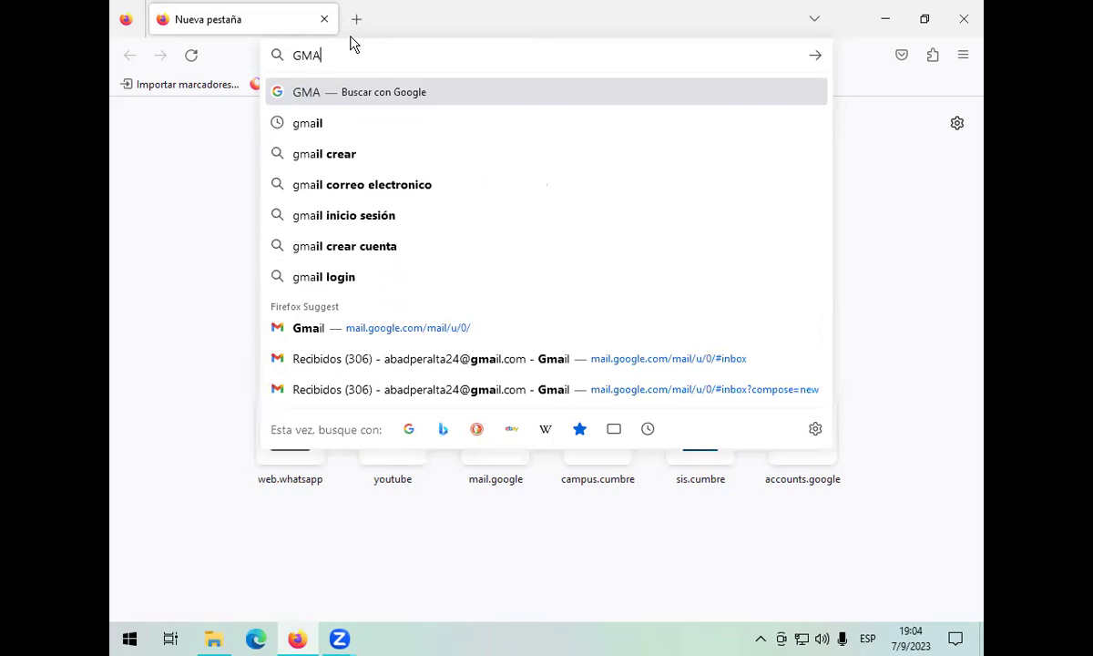
type("I")
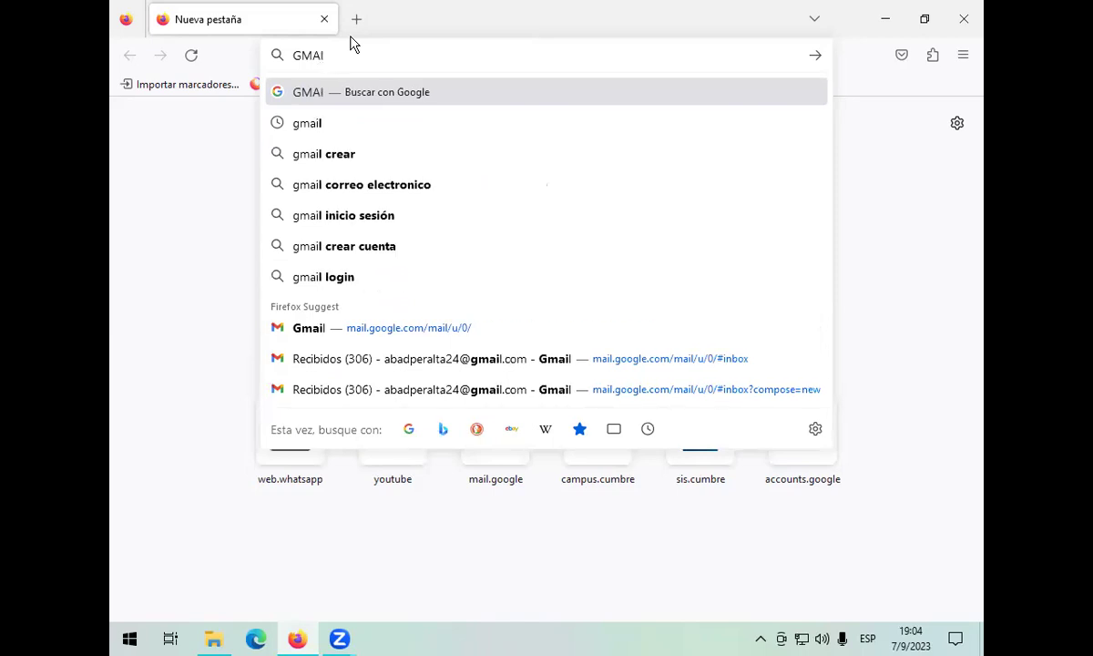
type("L")
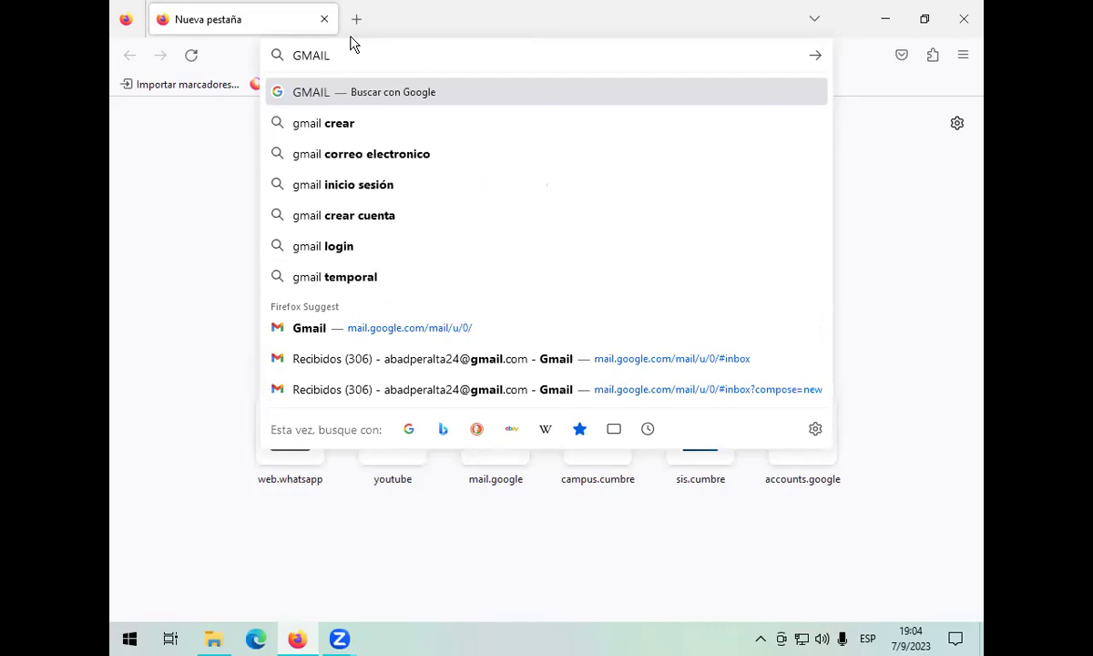
type(".")
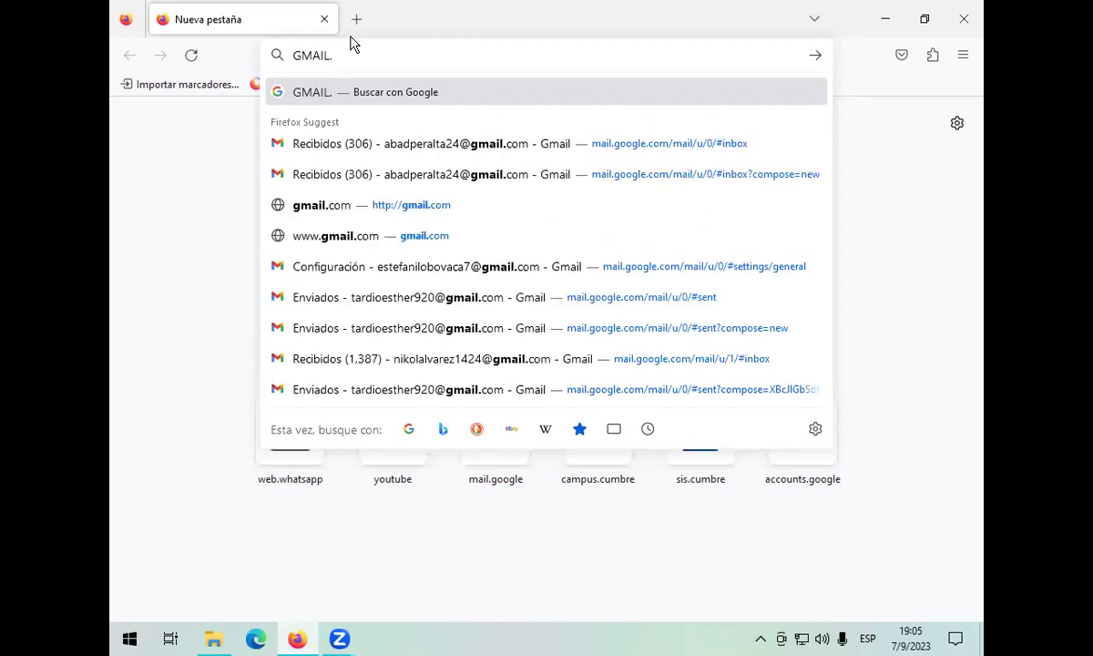
type("WWW")
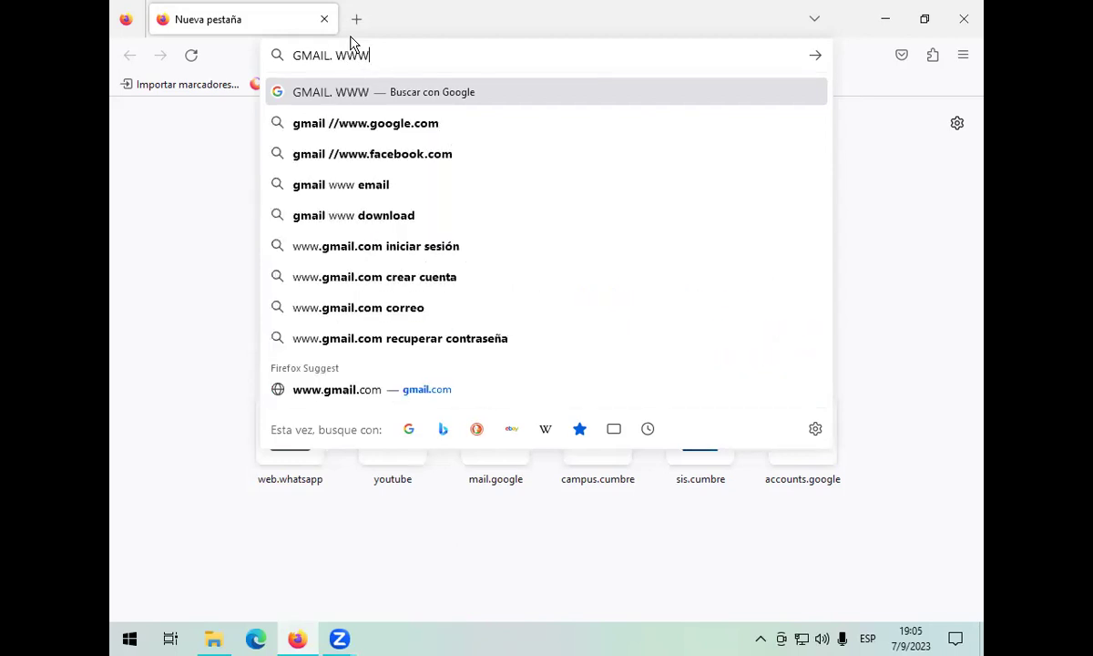
type(".")
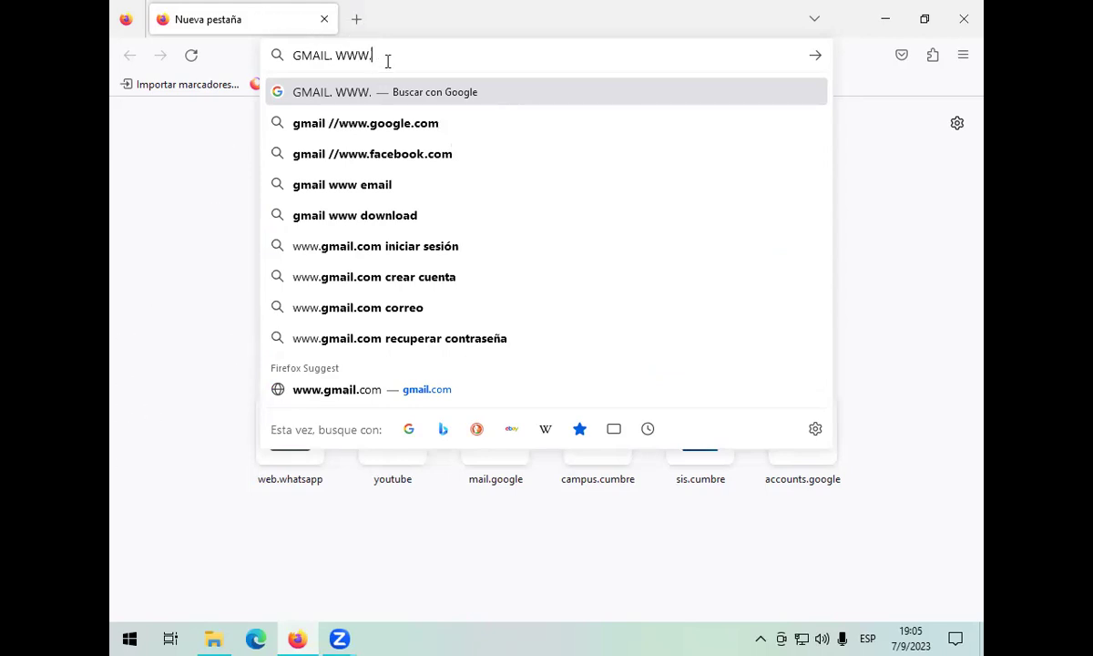
key("BackSpace")
key("BackSpace")
key("BackSpace")
key("BackSpace")
key("BackSpace")
key("BackSpace")
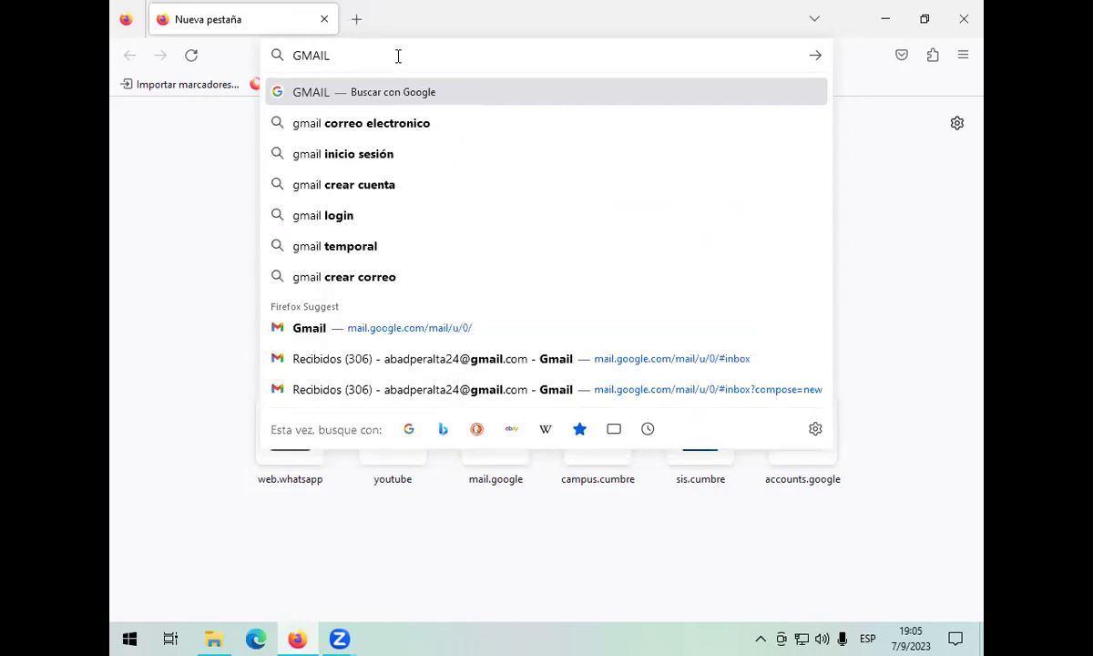
key("Return")
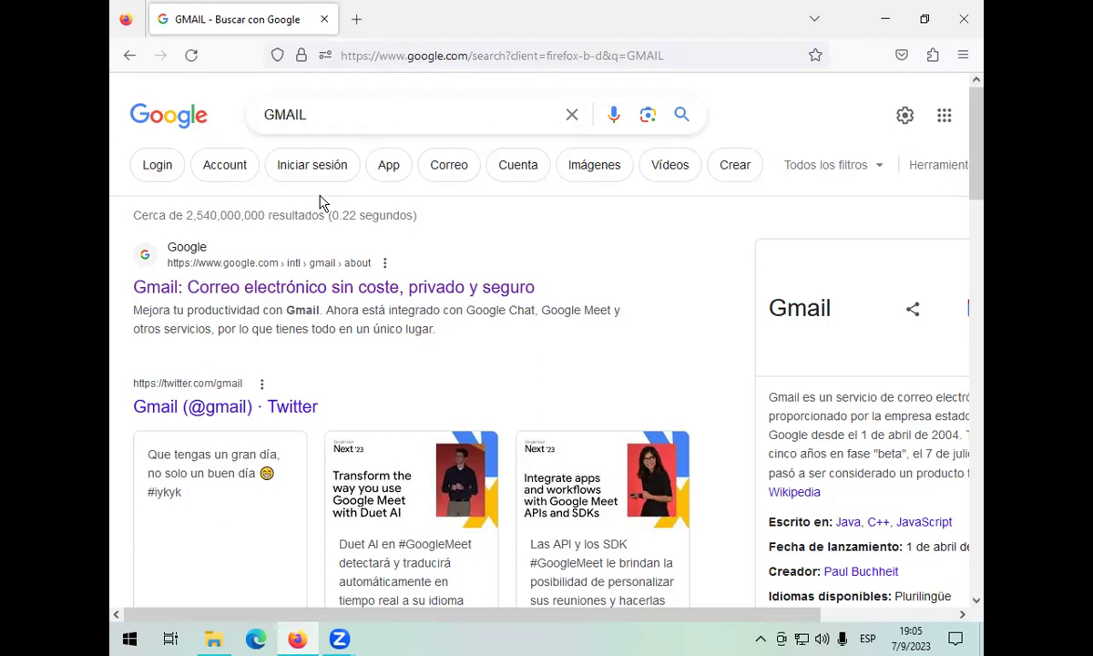
Open the first result, 'Gmail: Correo electrónico sin coste, privado y seguro'
left_click(244, 289)
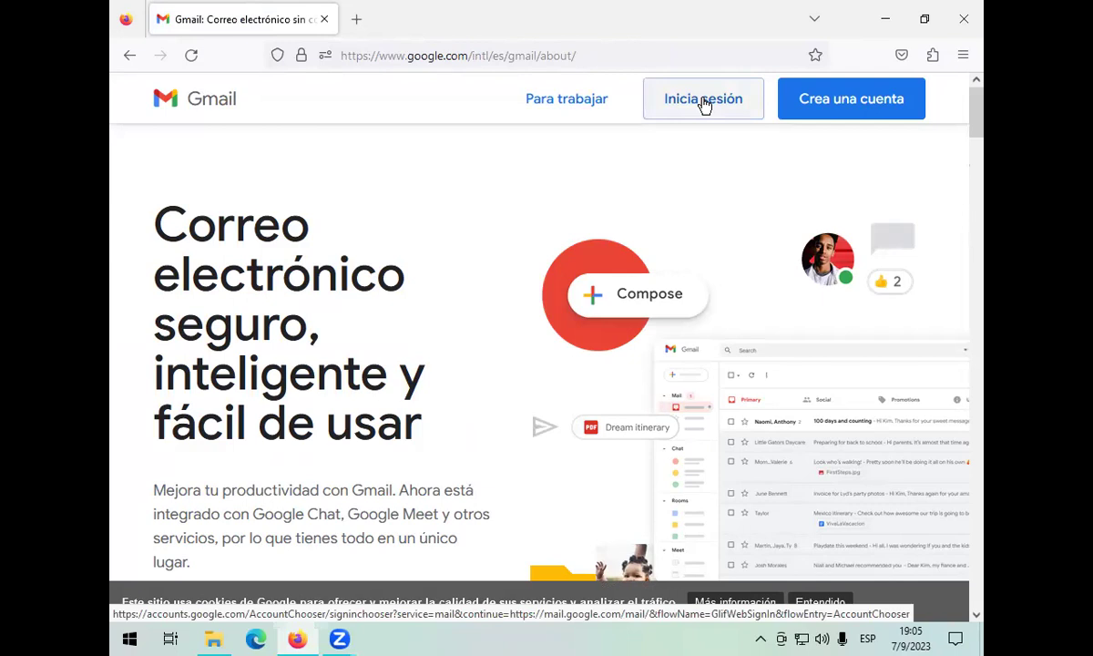
Start Gmail sign-in via 'Inicia sesión' and choose 'Usar otra cuenta'
left_click(704, 102)
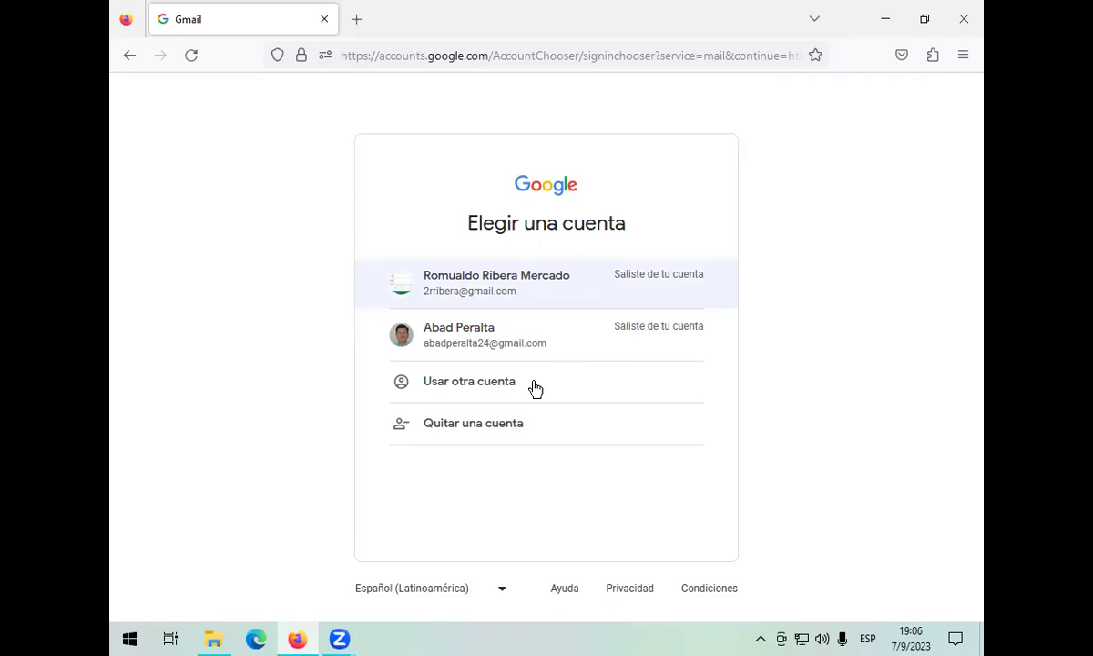
left_click(457, 381)
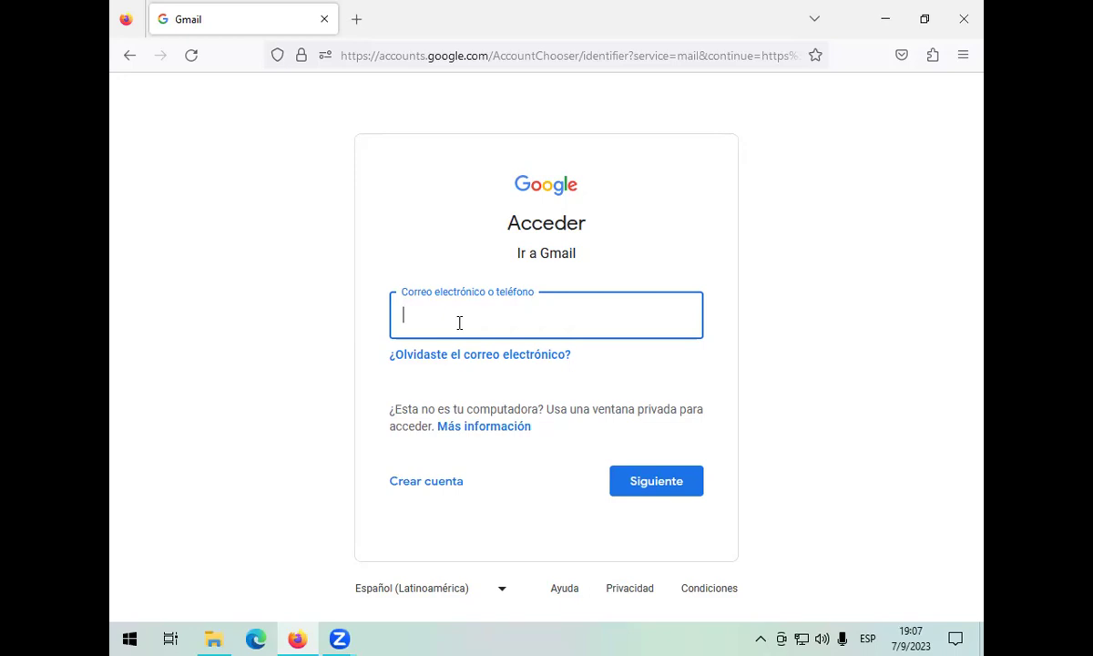
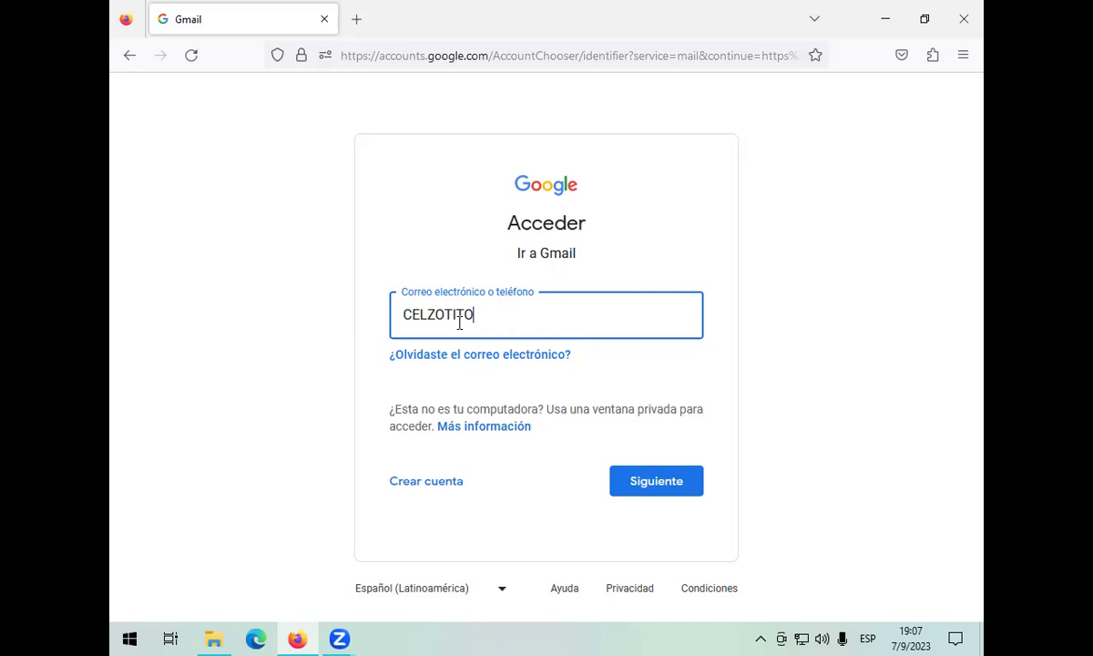
Enter the account username, correct the stray characters, and submit it
type("A")
key("BackSpace")
type("2")
key("BackSpace")
type("@")
key("BackSpace")
key("Return")
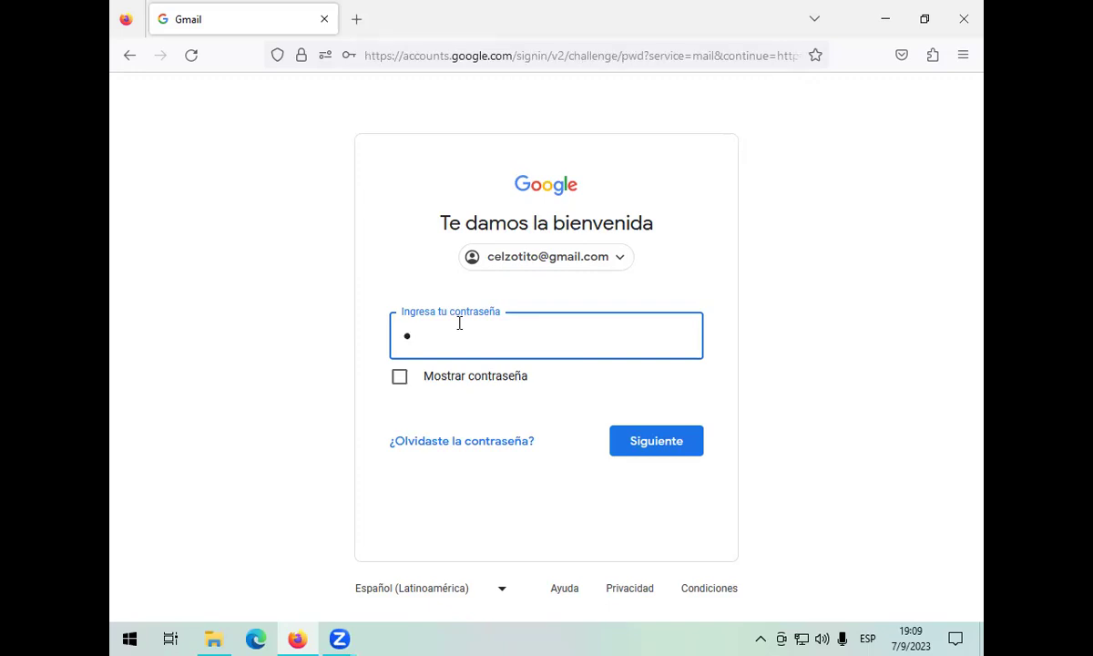
Enter the account password and submit it to finish signing in
type("•")
type("******")
left_click(634, 443)
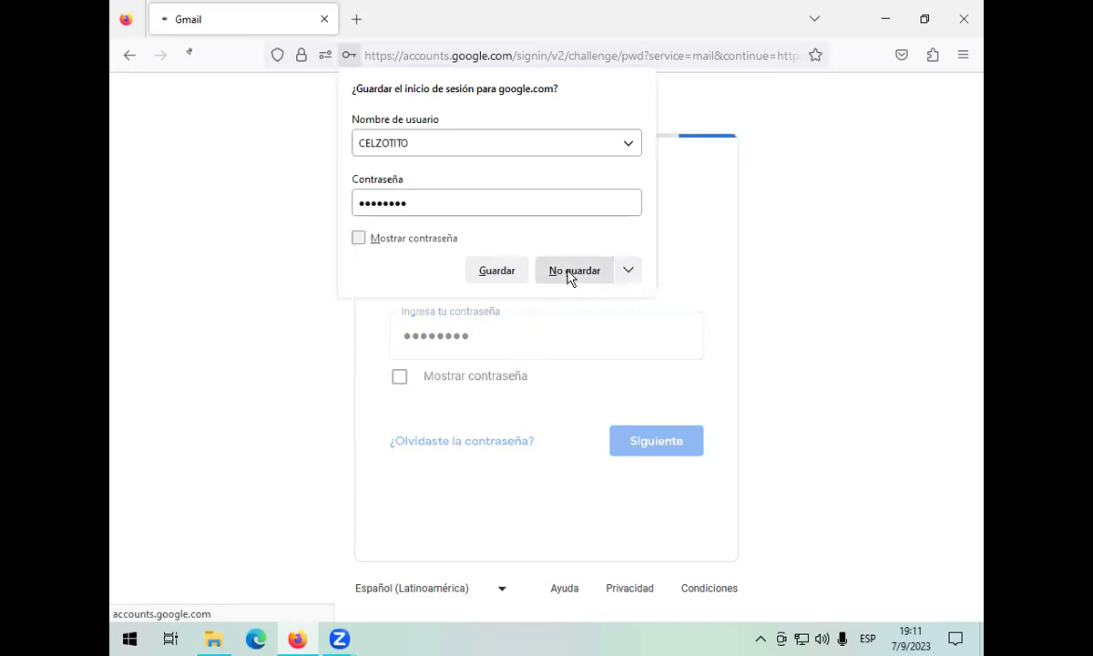
Decline saving the Google login in Firefox and skip the suggestions with 'Ahora no'
left_click(570, 273)
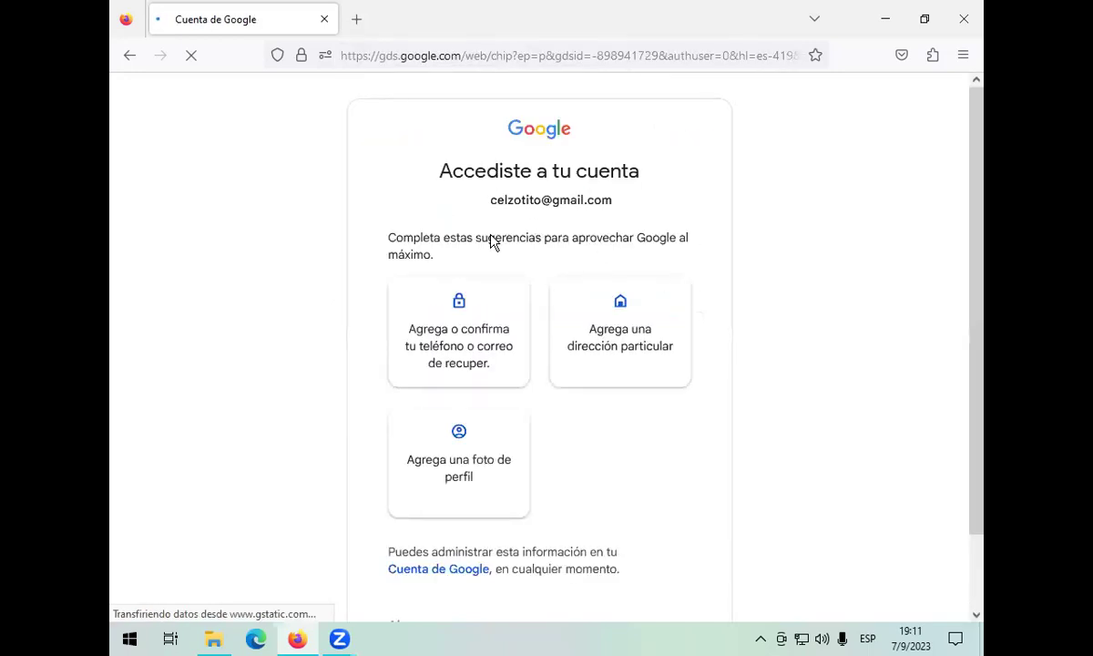
scroll(637, 265, "down", 2)
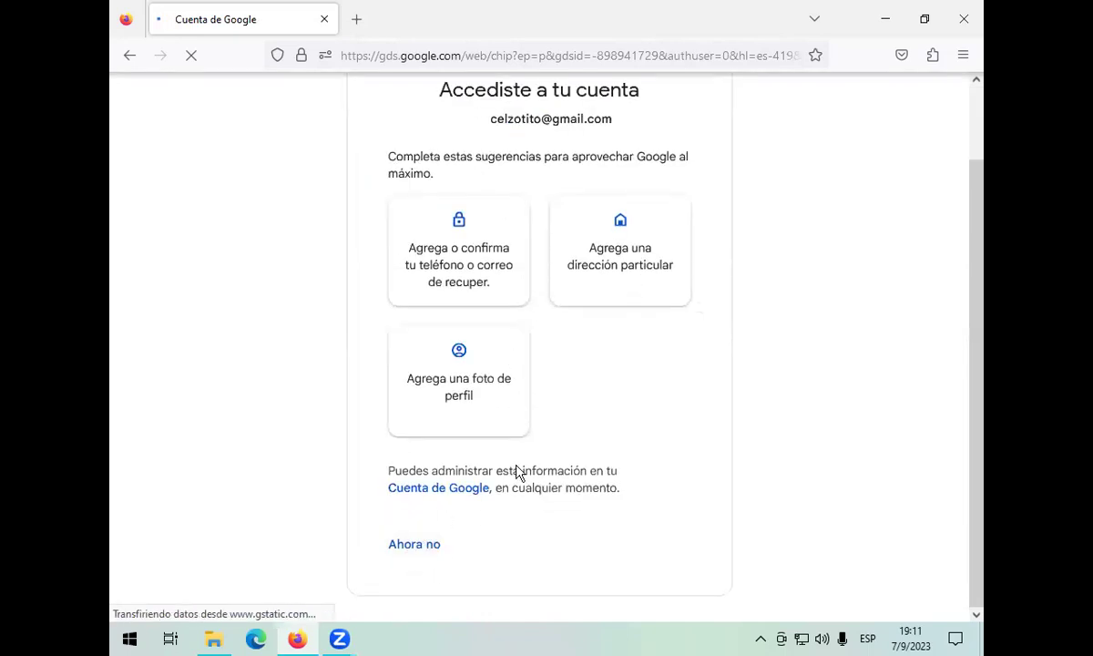
left_click(399, 550)
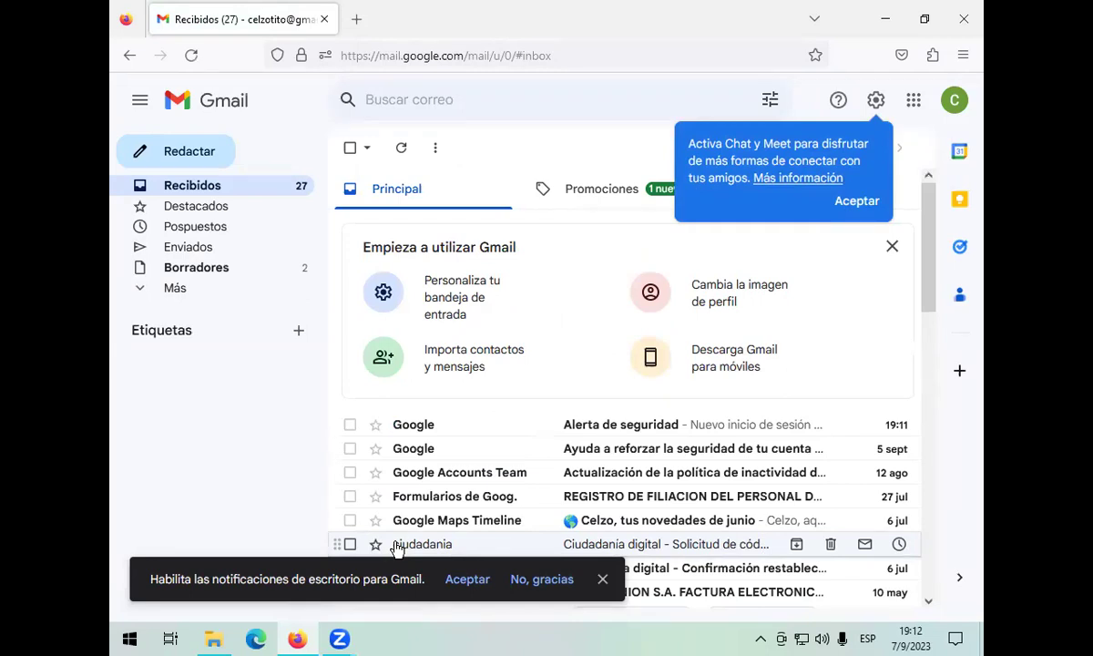
Open the Google apps grid at the top right of the Gmail inbox
mouse_move(384, 544)
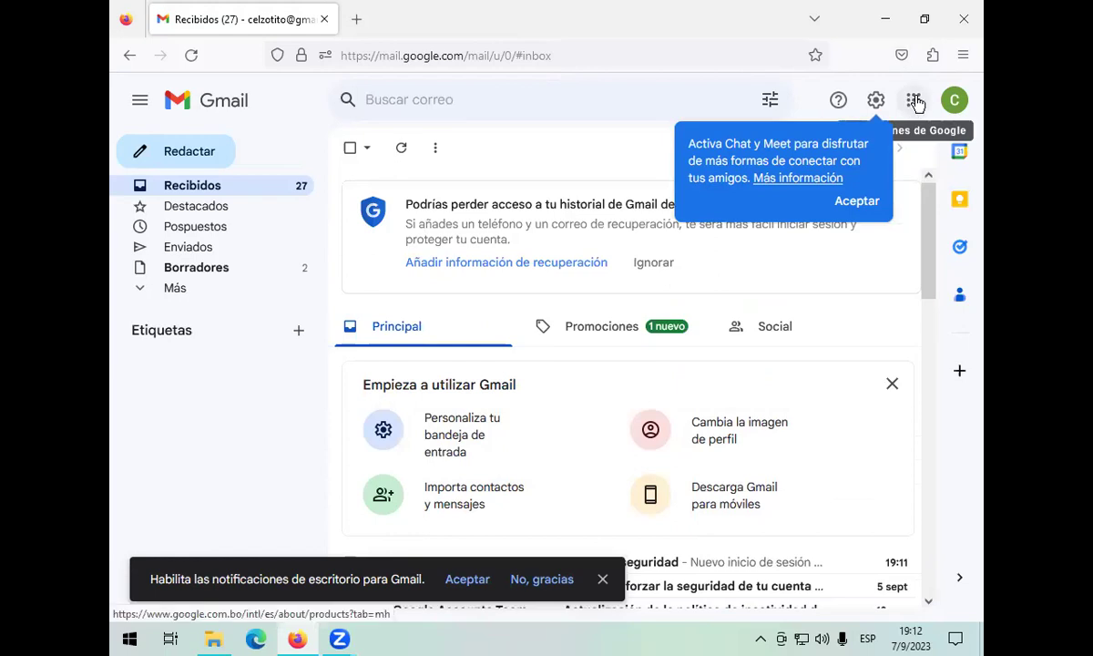
left_click(913, 102)
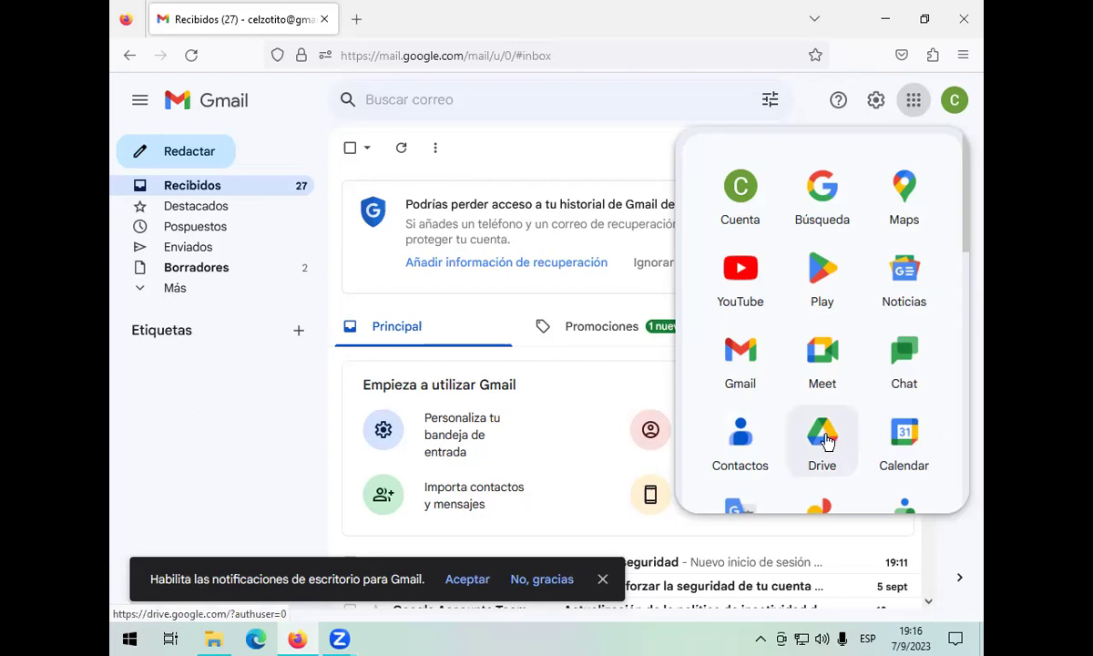
Launch Google Drive in a new tab from the apps panel's Drive tile
left_click_drag(829, 436, 825, 435)
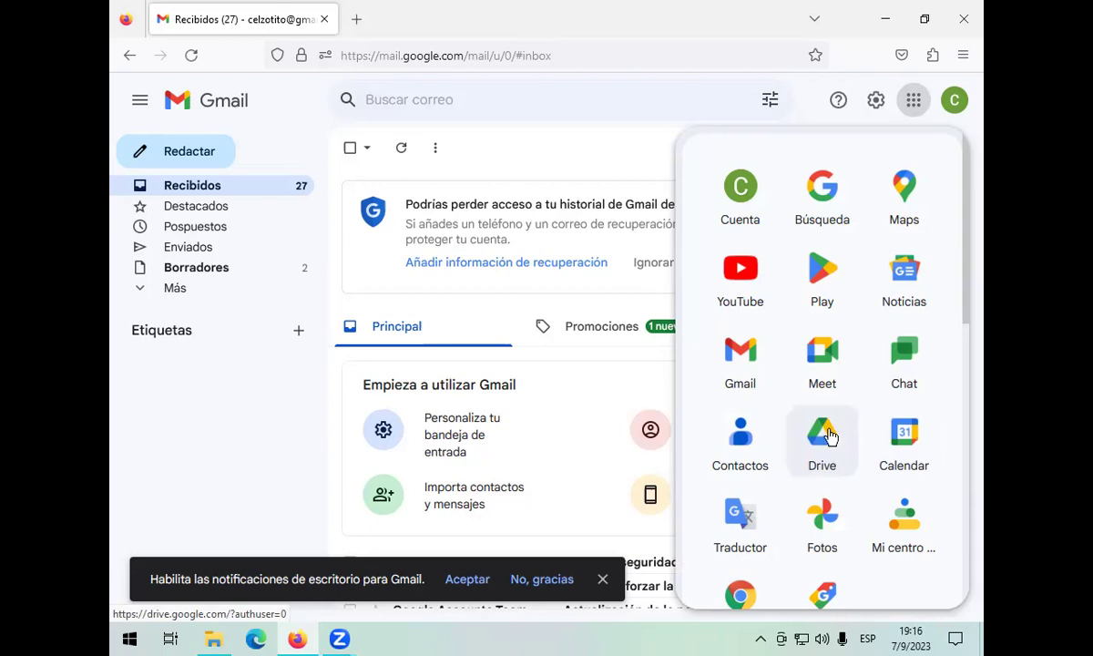
left_click(823, 432)
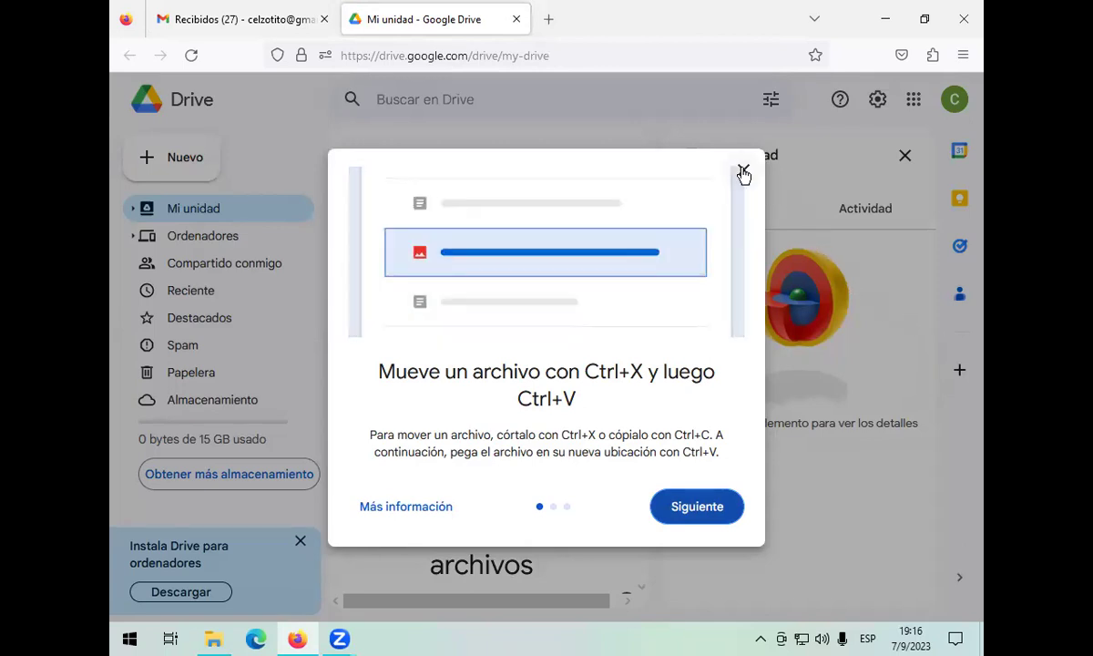
Close the Ctrl+X/Ctrl+V tip dialog to reveal the Mi unidad file list
left_click(743, 171)
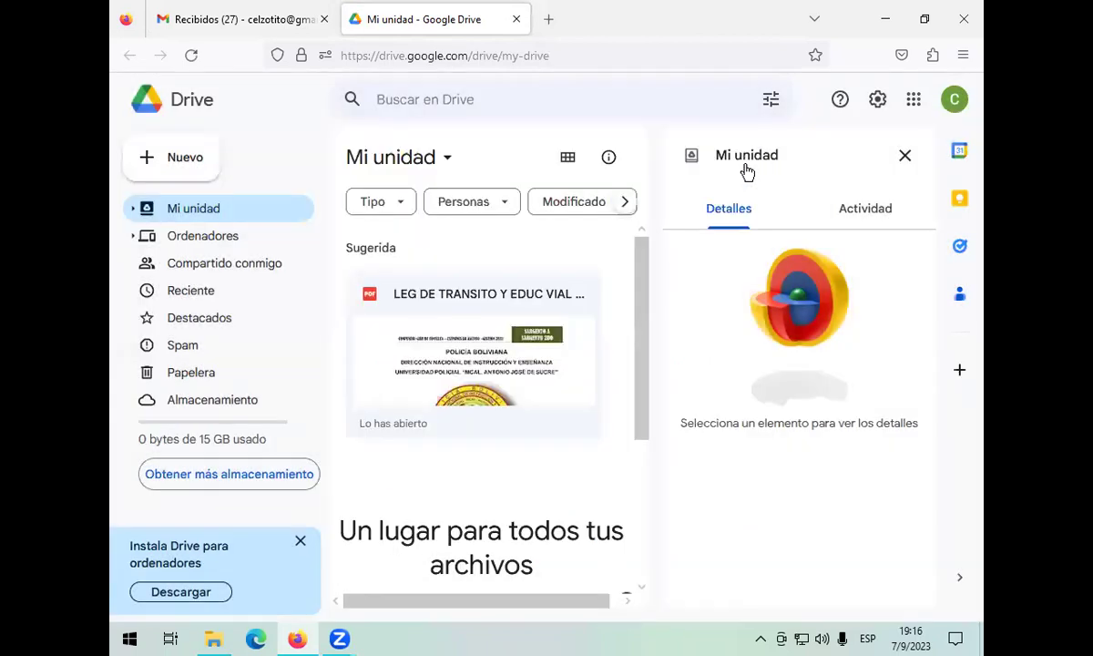
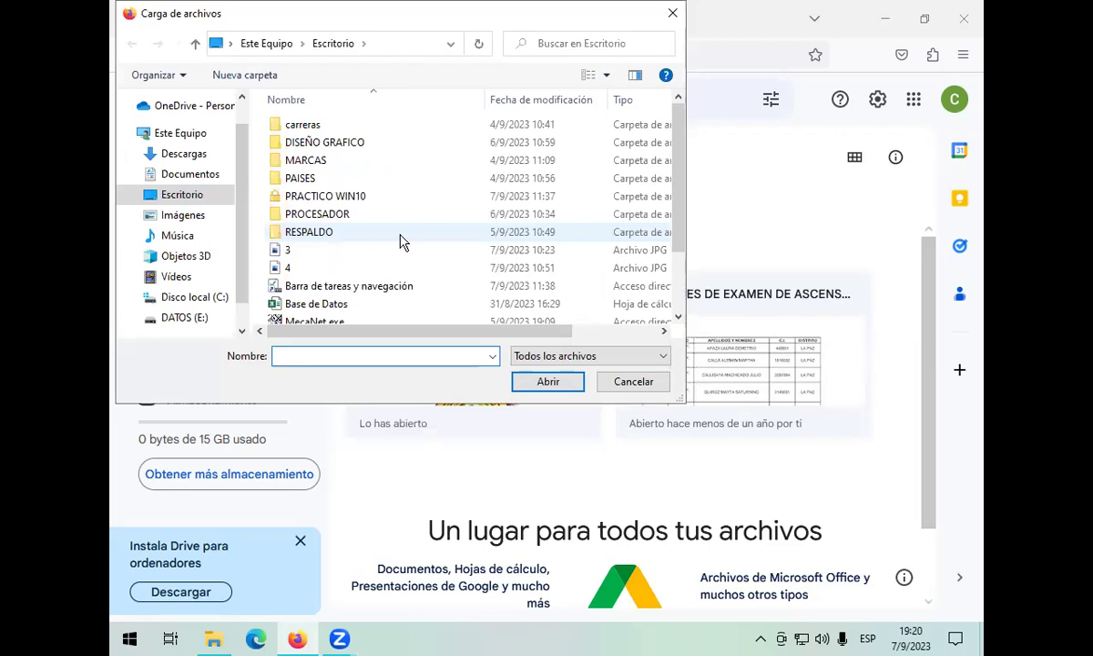
Cancel the file upload and start a new folder in Mi unidad
left_click(641, 383)
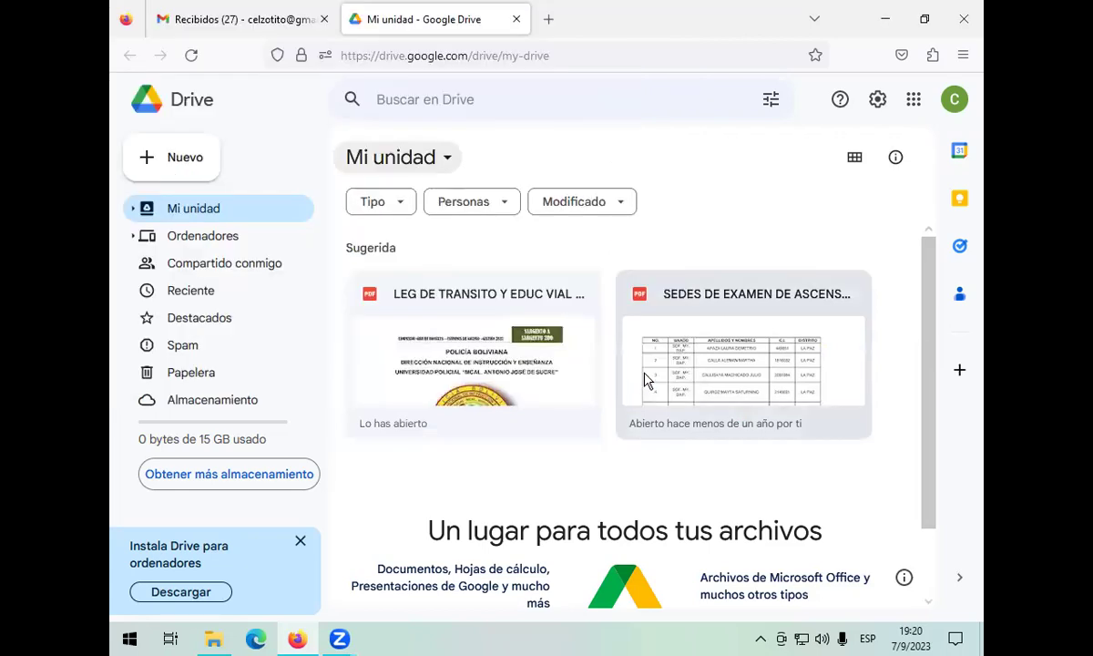
left_click(393, 155)
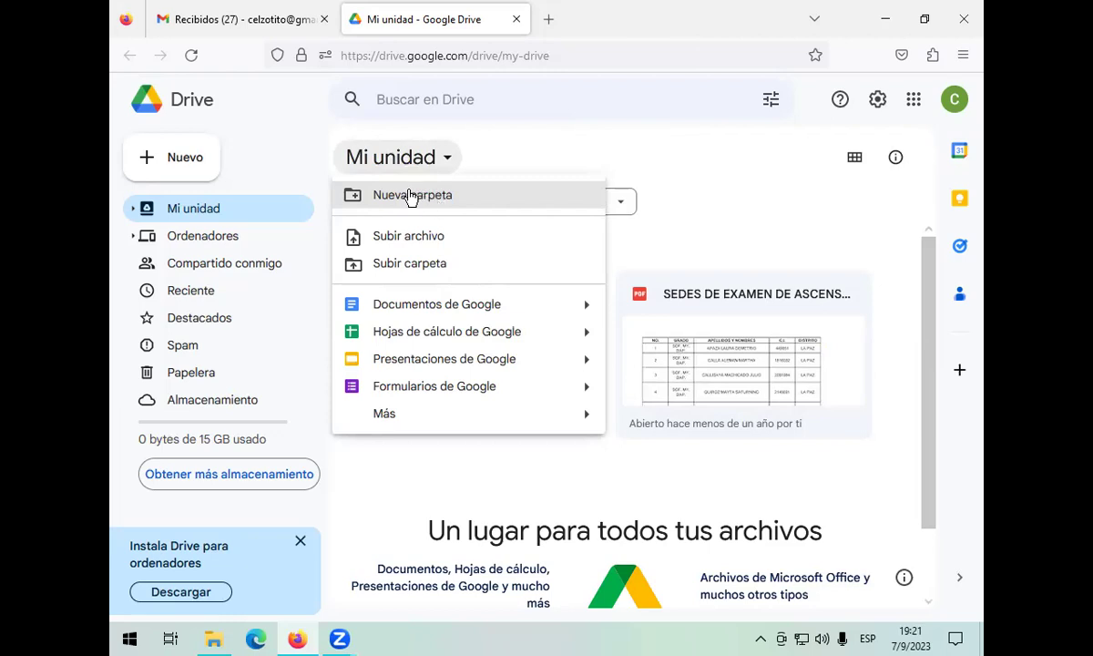
left_click(411, 195)
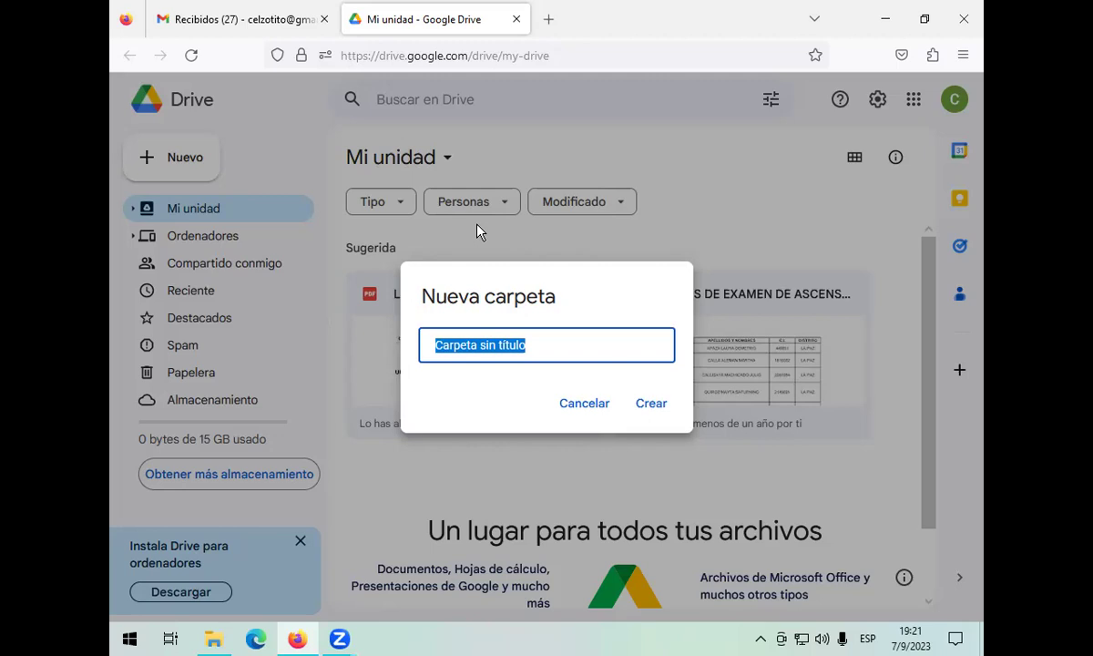
Replace 'Carpeta sin título' with the folder name 'practico windows de septiembre'
left_click(533, 345)
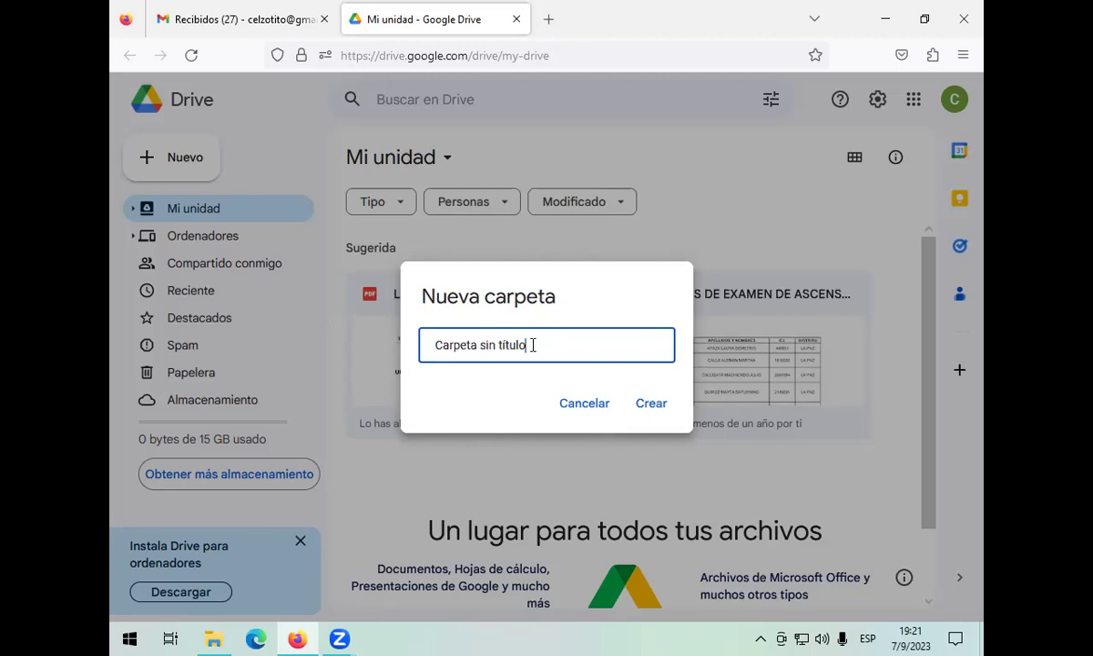
key("BackSpace")
key("BackSpace")
key("BackSpace")
key("BackSpace")
key("BackSpace")
key("BackSpace")
key("BackSpace")
key("BackSpace")
key("BackSpace")
key("BackSpace")
key("BackSpace")
key("BackSpace")
key("BackSpace")
key("BackSpace")
key("BackSpace")
key("BackSpace")
key("BackSpace")
key("BackSpace")
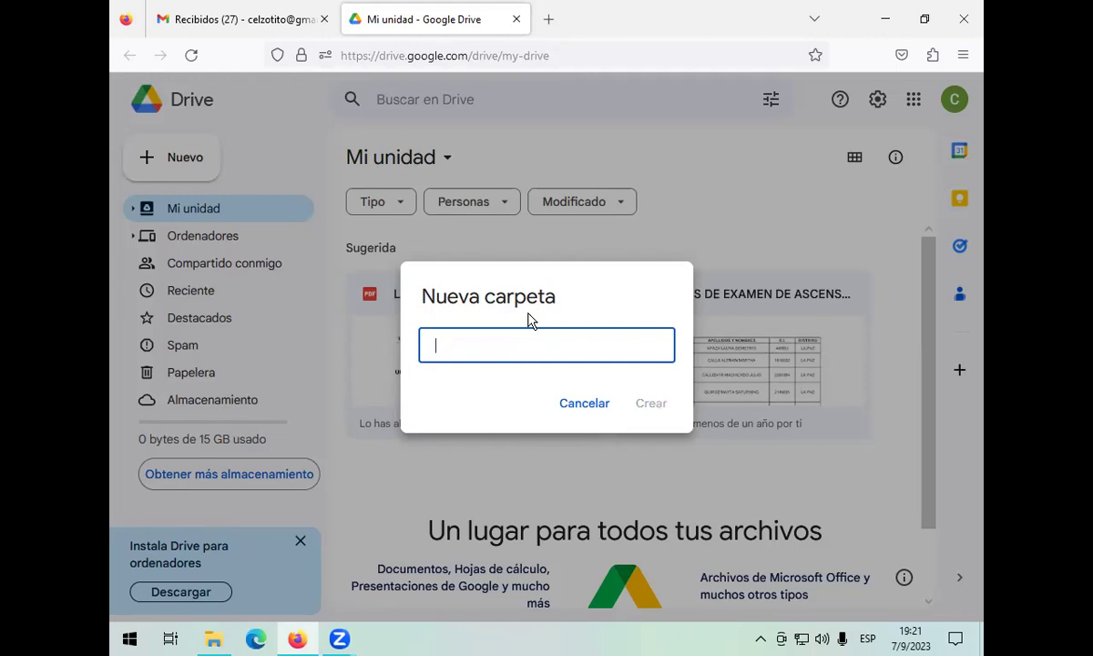
type("practico de")
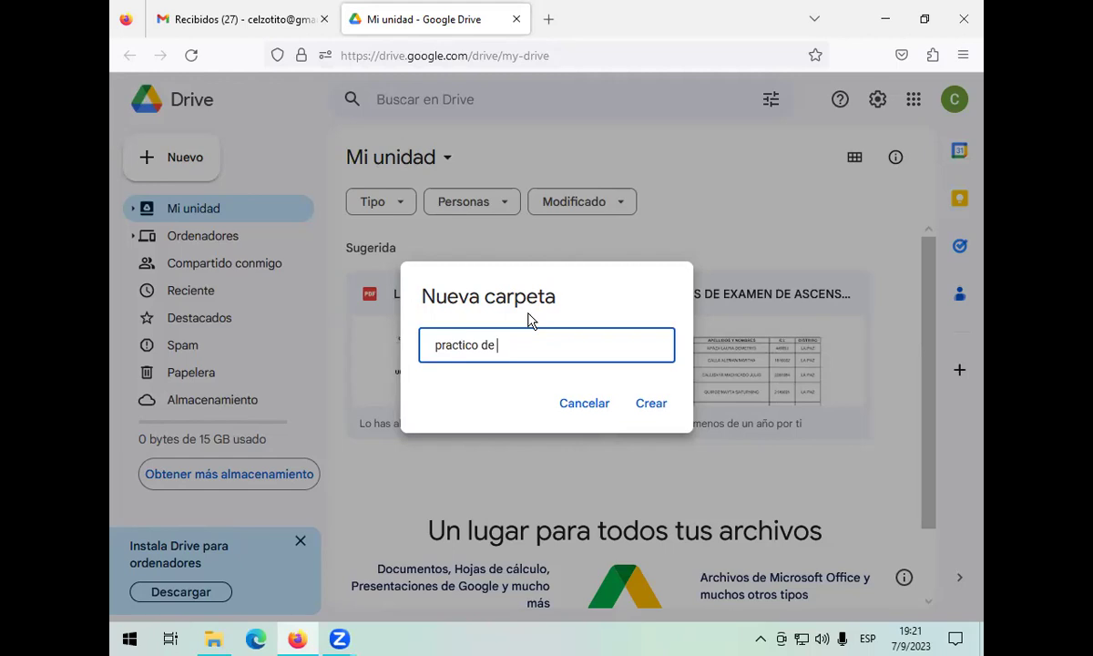
type(" septiembre")
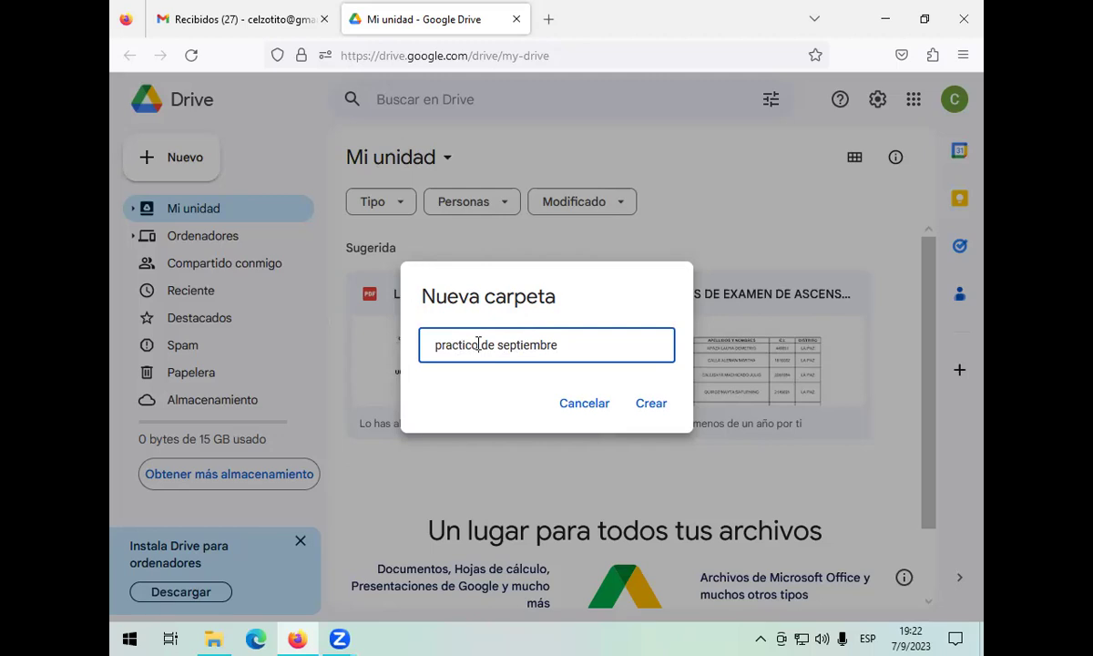
type("wi")
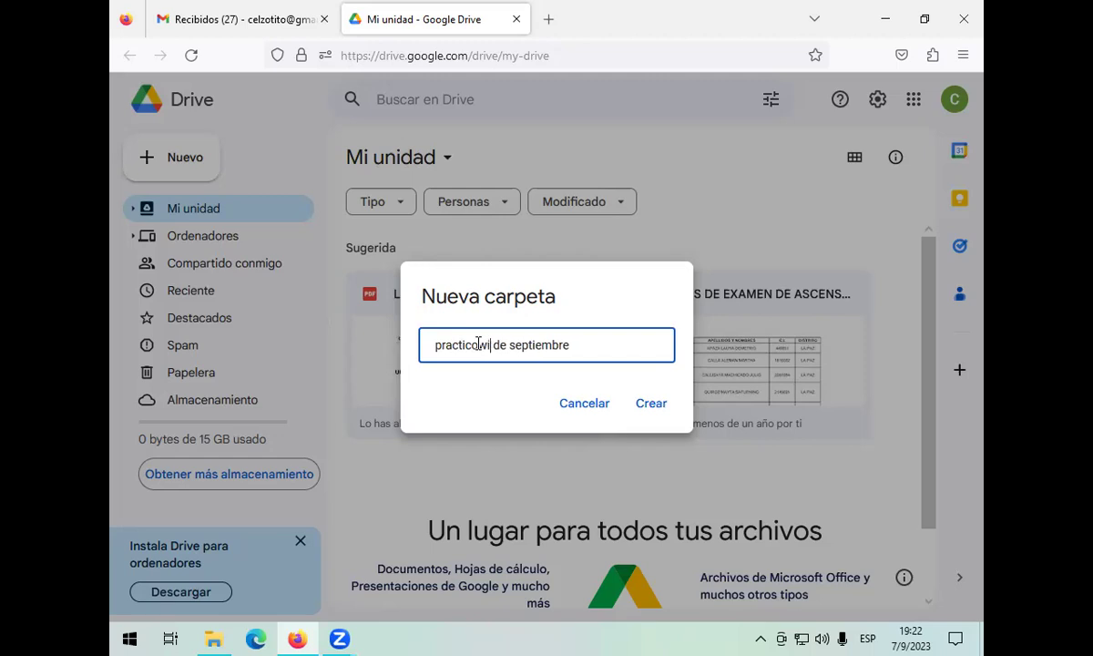
type("nd")
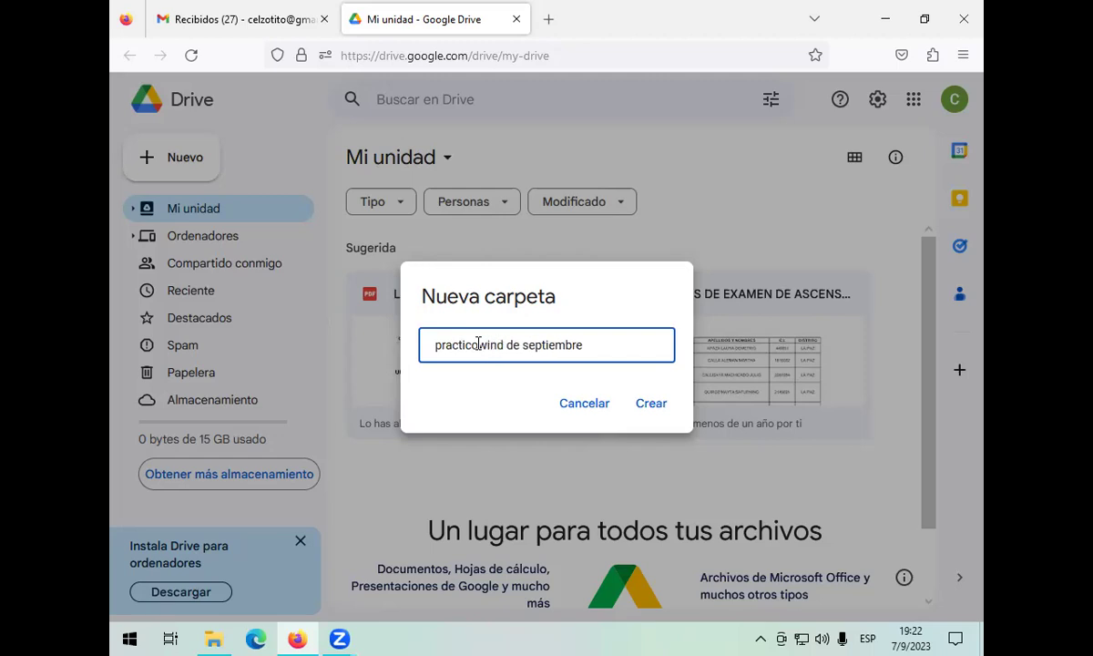
type("ow")
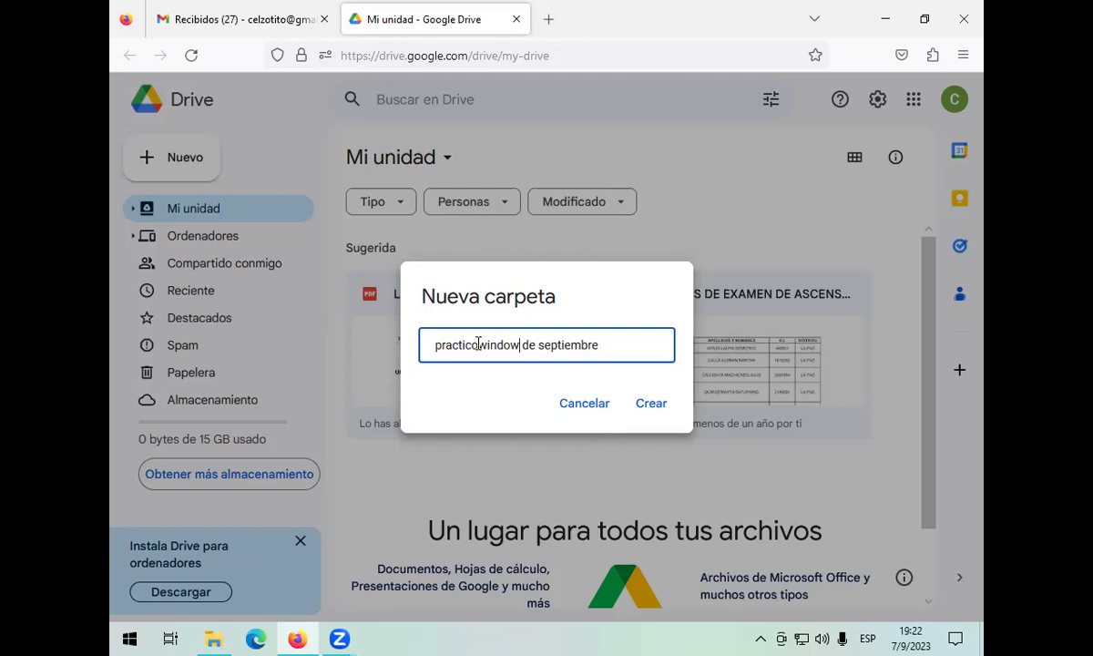
type("s")
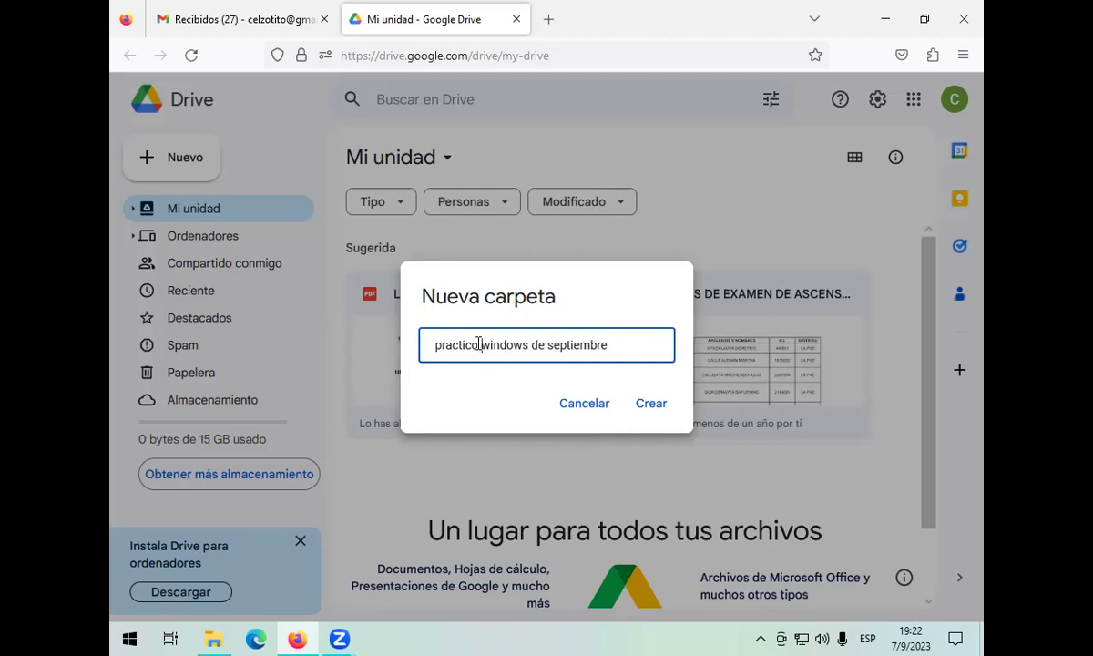
Create the 'practico windows de septiembre' folder and bring up its context menu
left_click(652, 406)
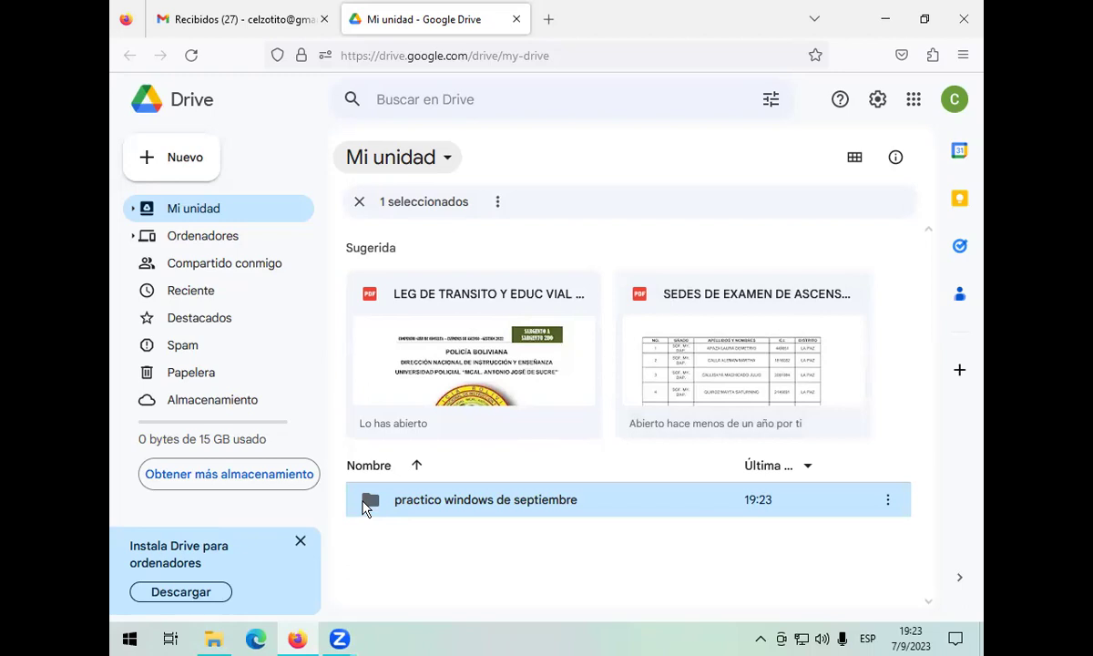
right_click(365, 508)
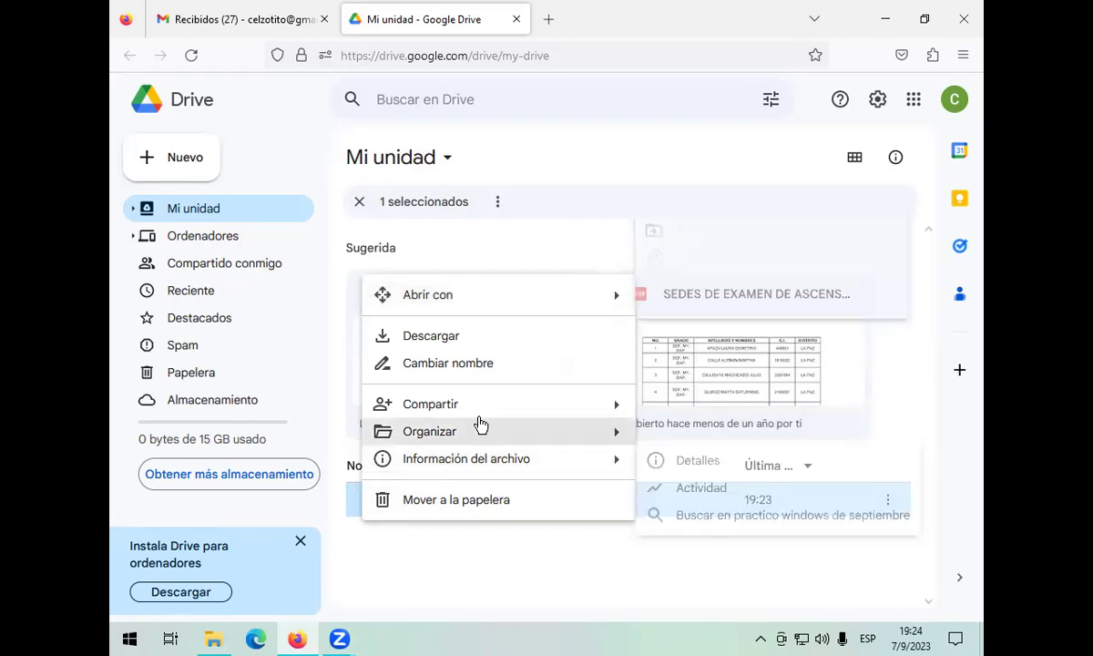
Show the Compartir submenu for the 'practico windows de septiembre' folder
mouse_move(449, 411)
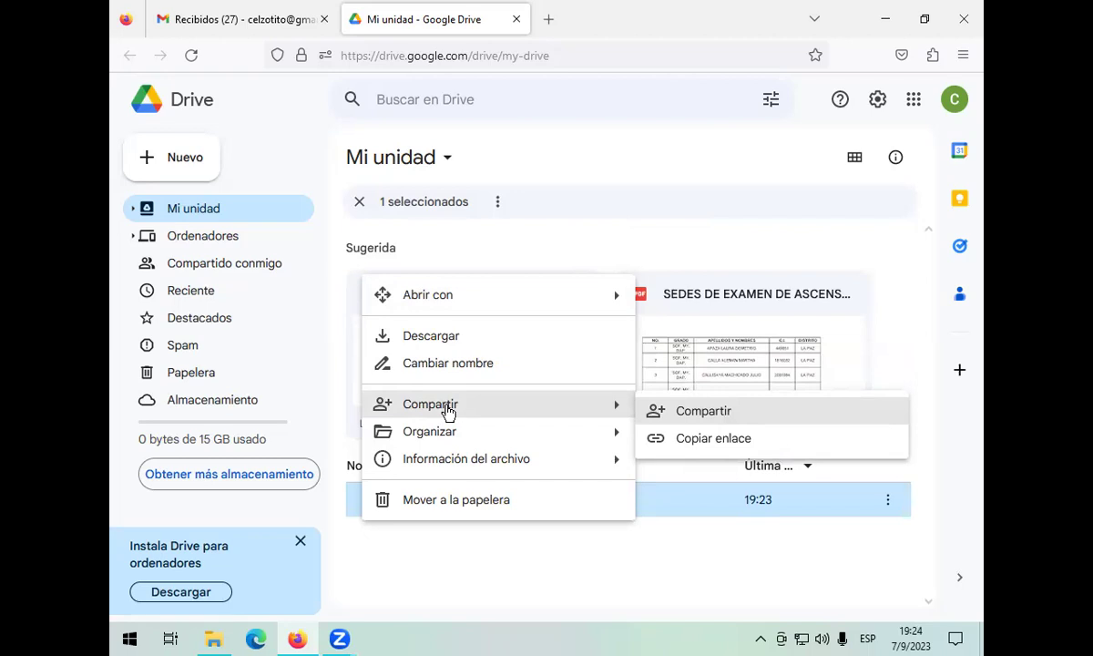
Open the folder's sharing dialog and expand its Restringido general access options
left_click(685, 412)
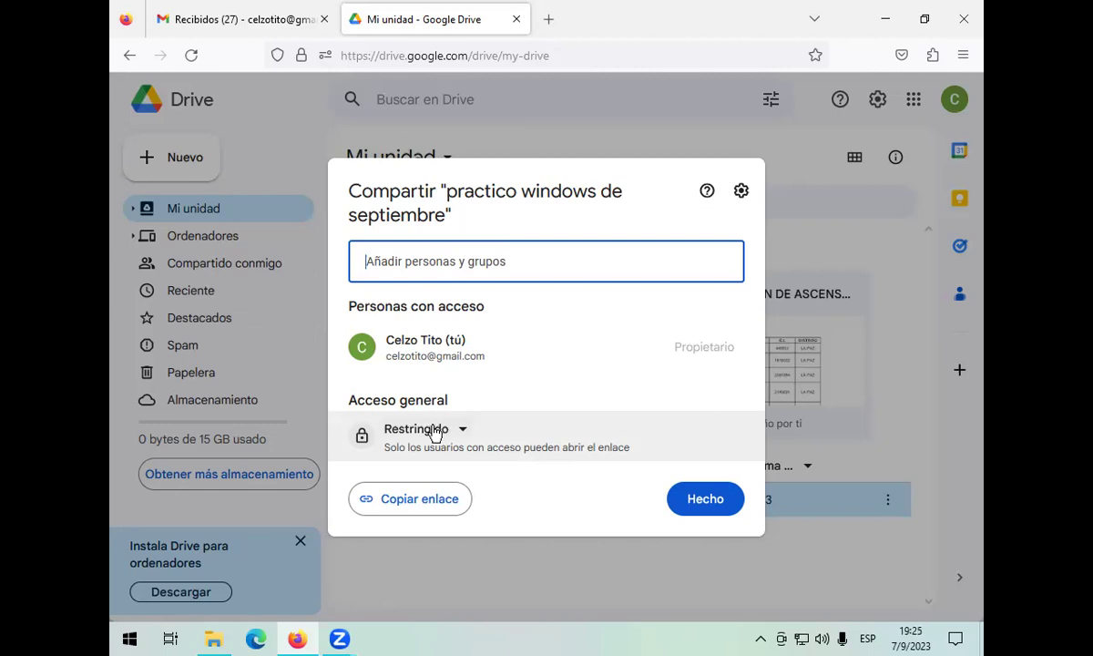
left_click(434, 432)
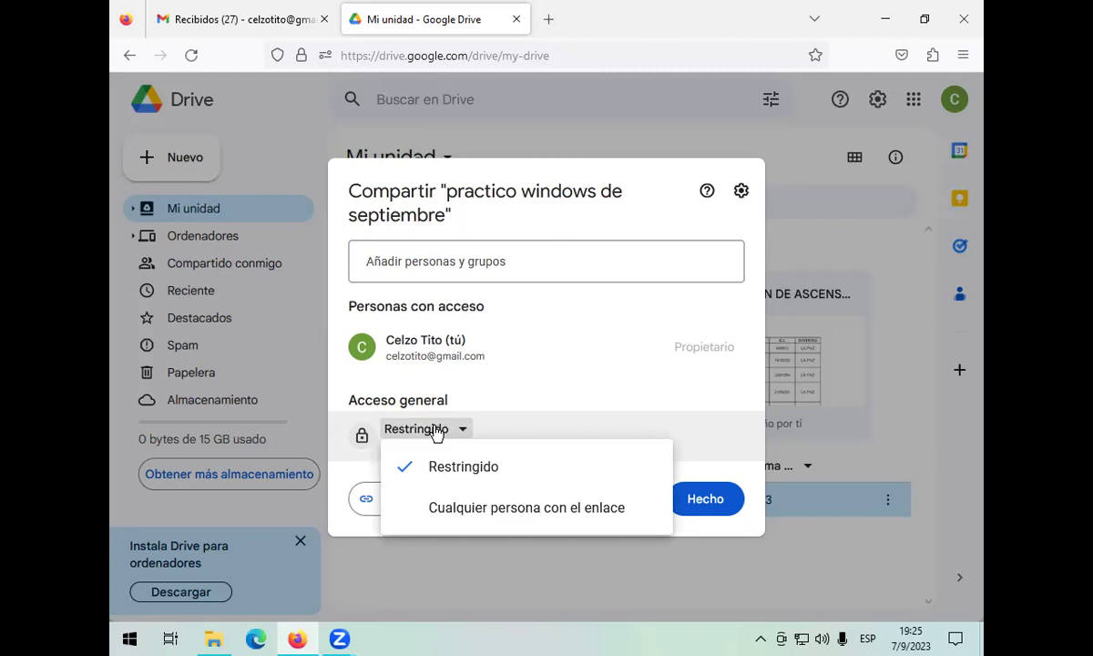
Set general access to 'Cualquier persona con el enlace' as Lector and copy the link
left_click(492, 510)
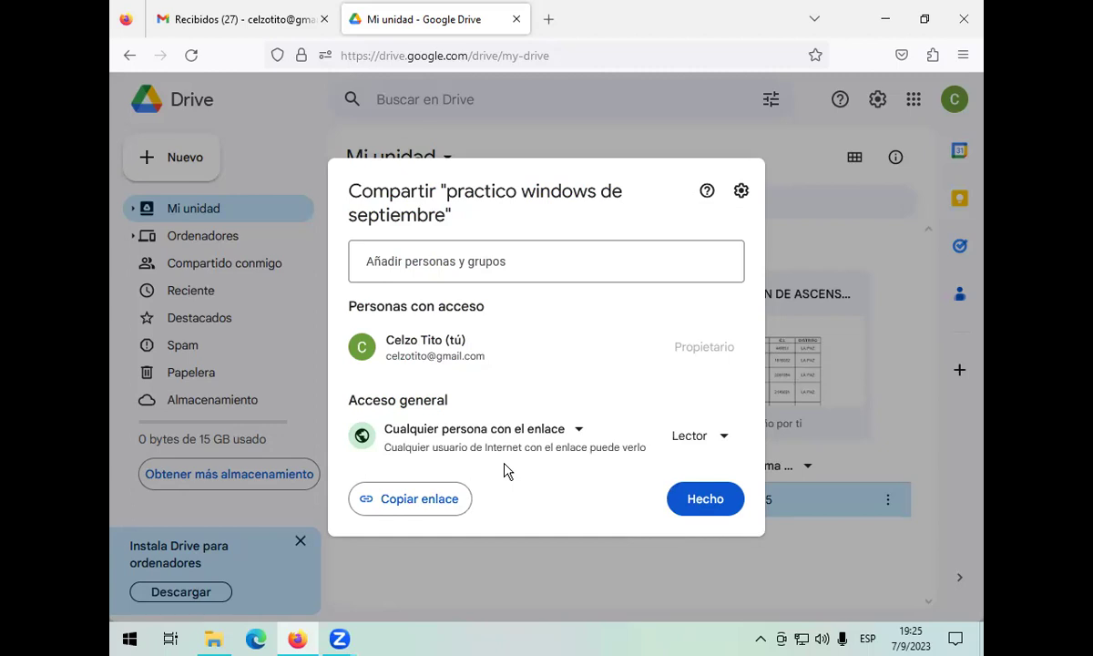
left_click(725, 438)
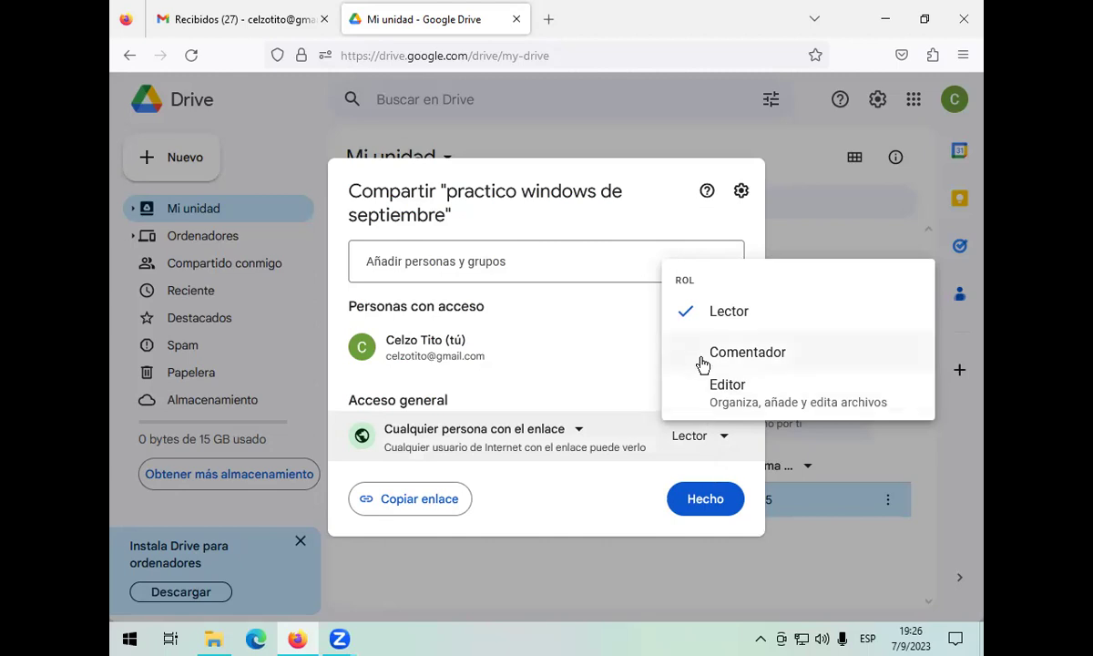
left_click(742, 316)
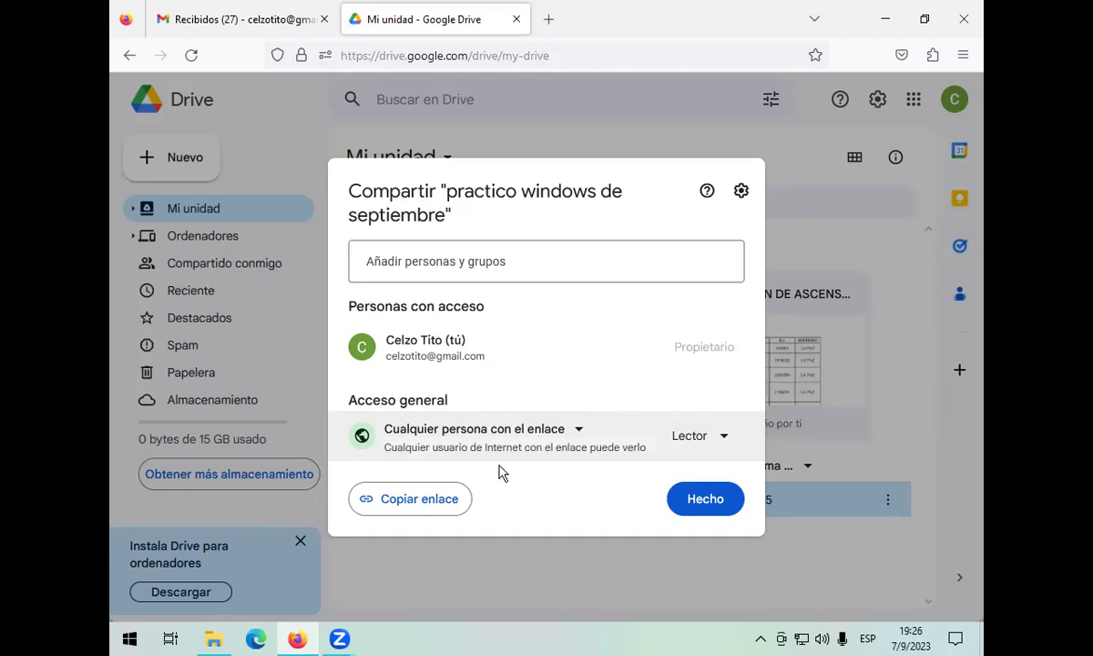
left_click(419, 504)
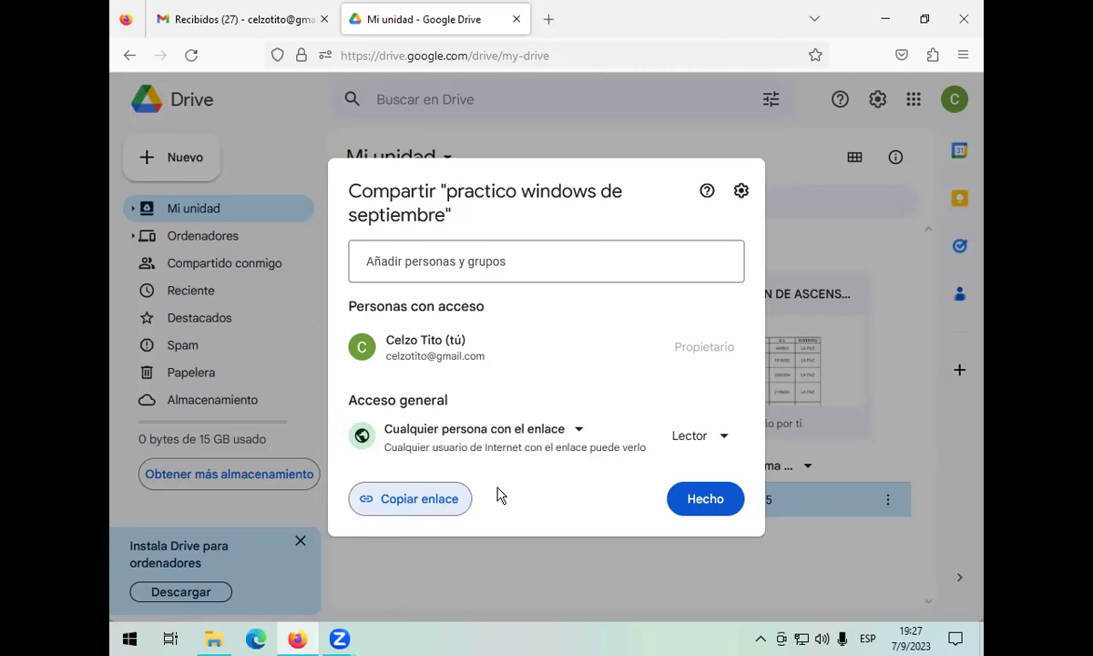
Copy the folder's share link, close the sharing dialog and open a new browser tab
left_click(417, 500)
left_click(704, 501)
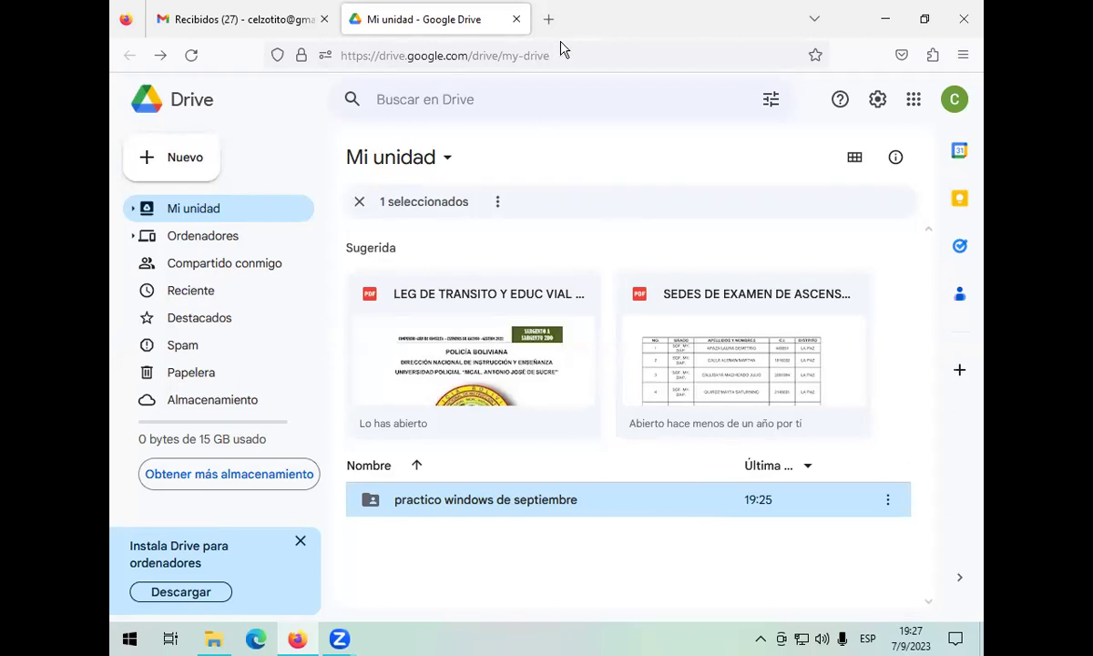
left_click(553, 20)
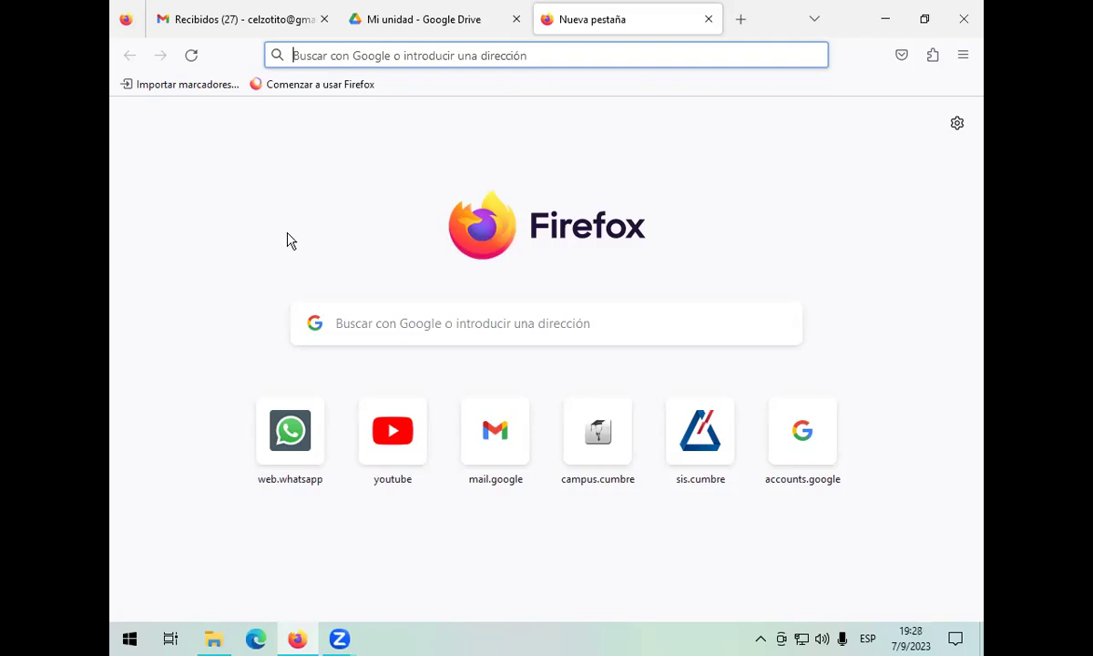
Load WhatsApp Web from the shortcut tile and open the '9 23 N WINDOWS - INTERNET' chat
left_click(287, 435)
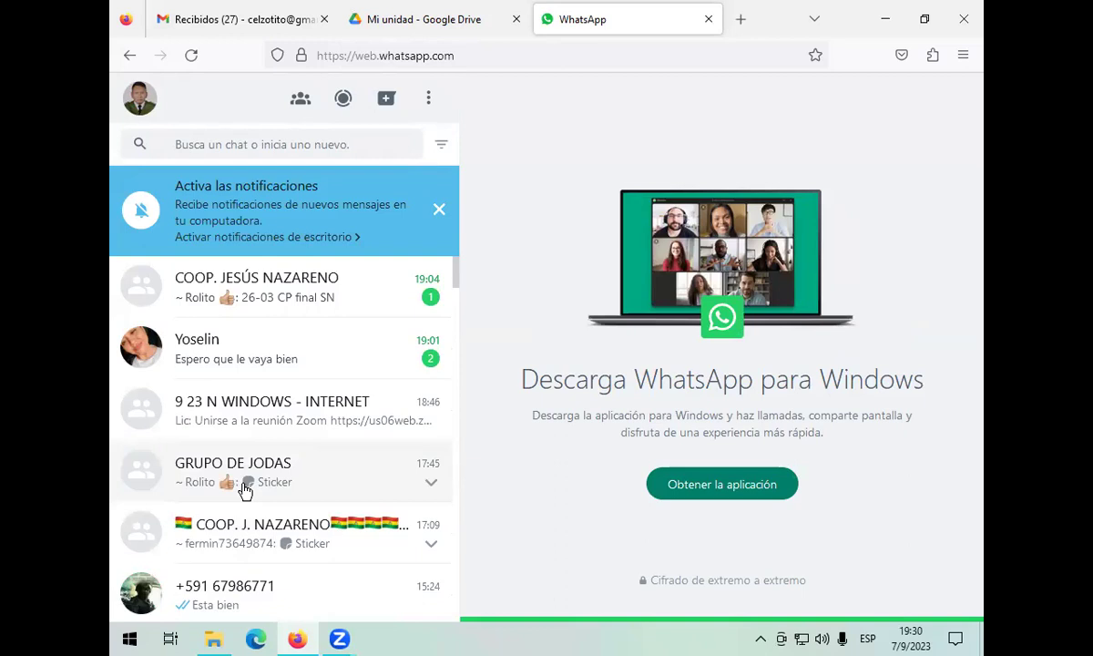
left_click(268, 407)
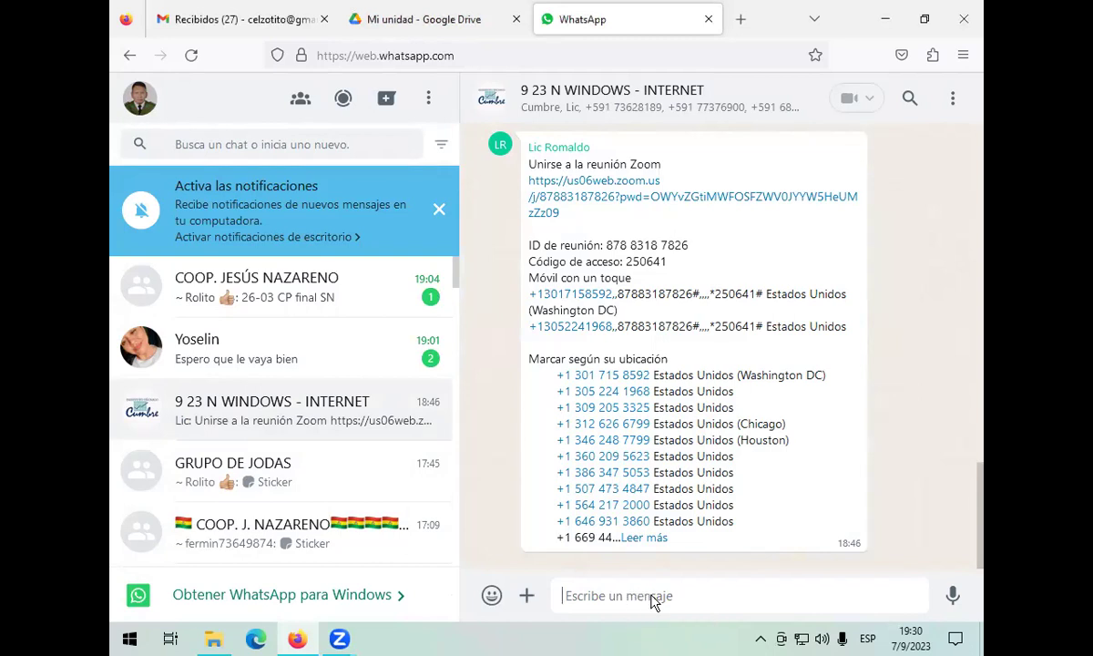
Paste the copied Drive folder link into the group chat and send it
right_click(652, 599)
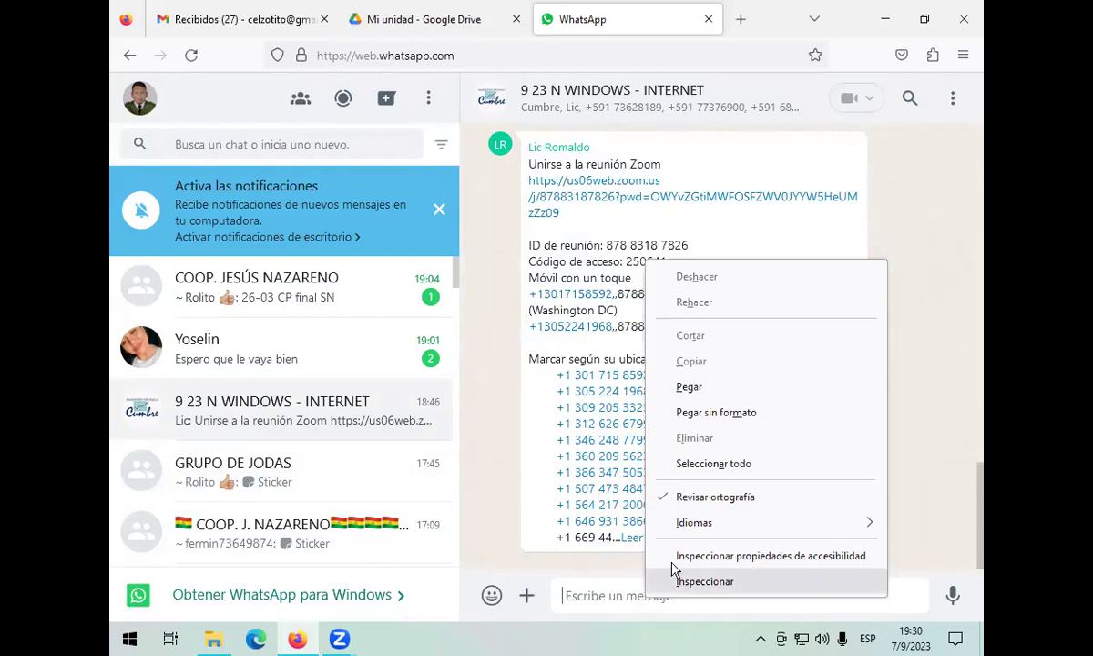
left_click(688, 387)
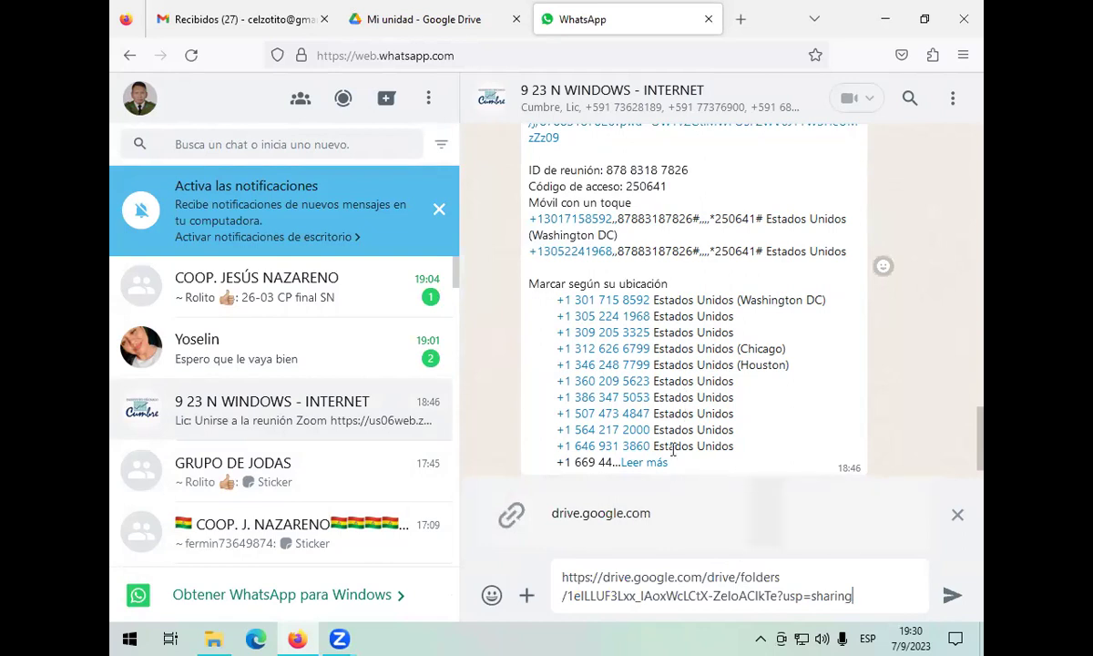
left_click(951, 596)
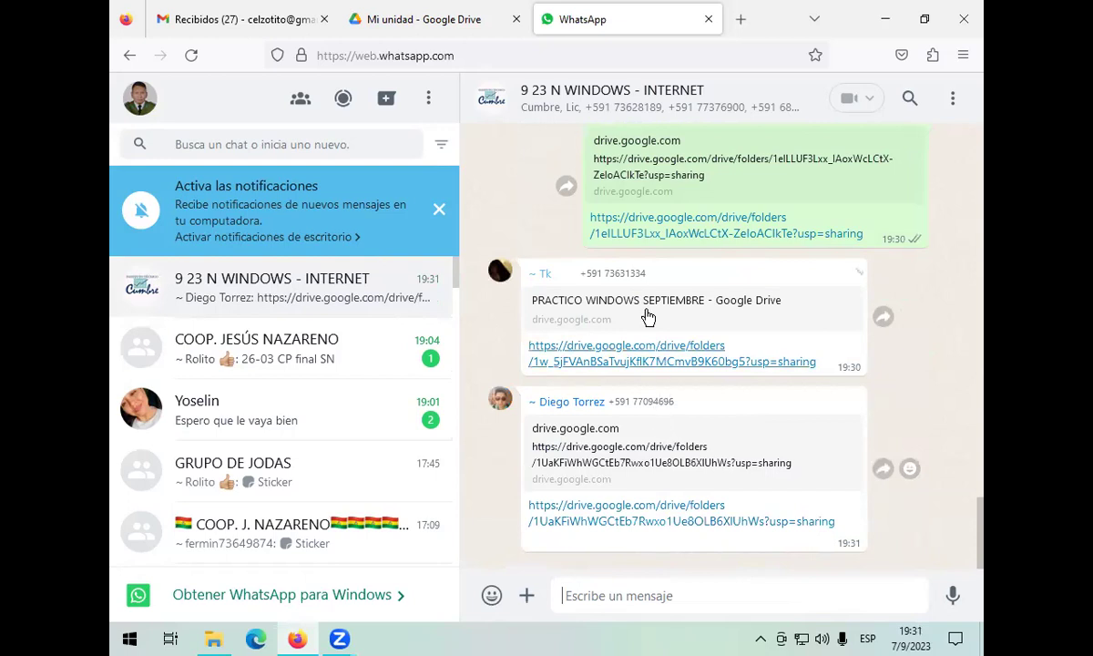
Log out of WhatsApp Web via Cerrar sesión and close the WhatsApp tab
left_click(429, 98)
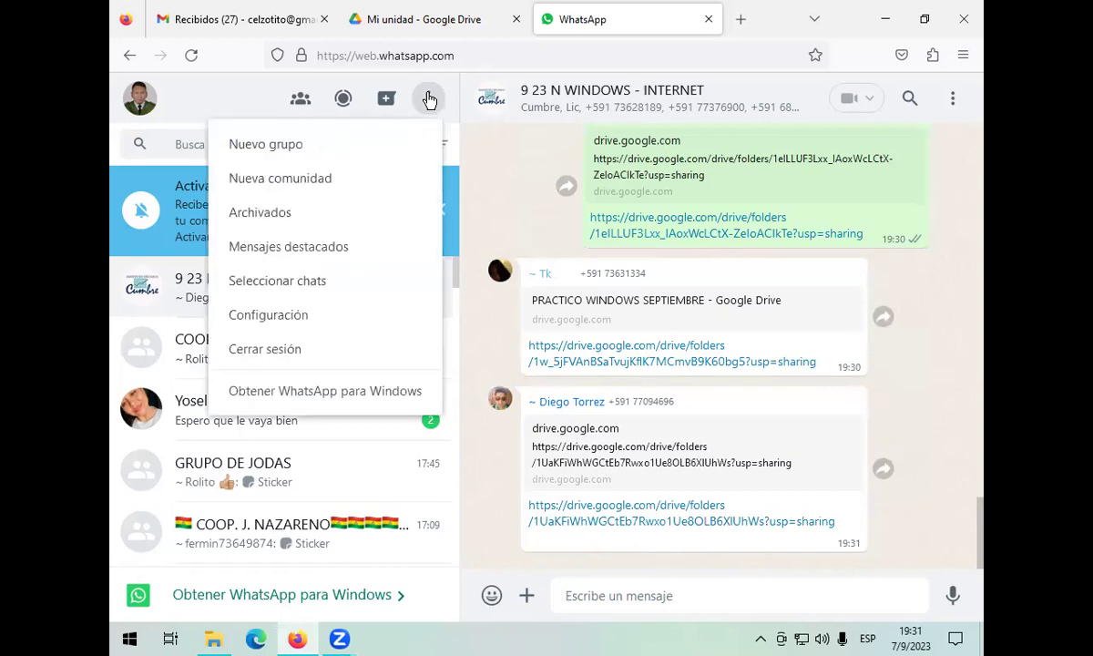
left_click(271, 350)
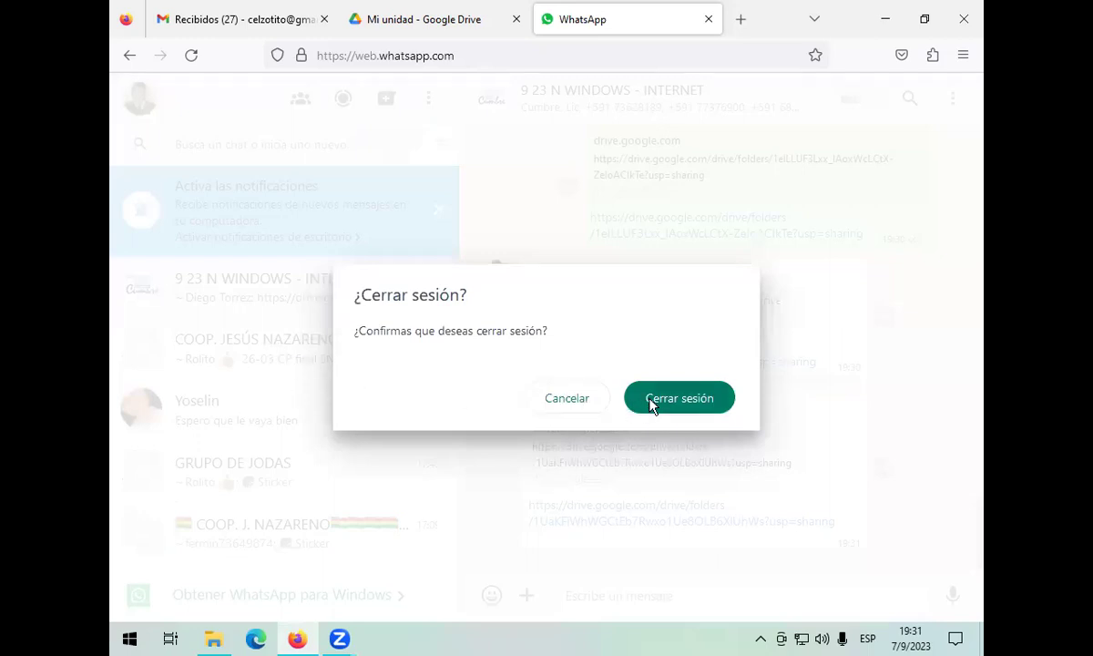
left_click(679, 398)
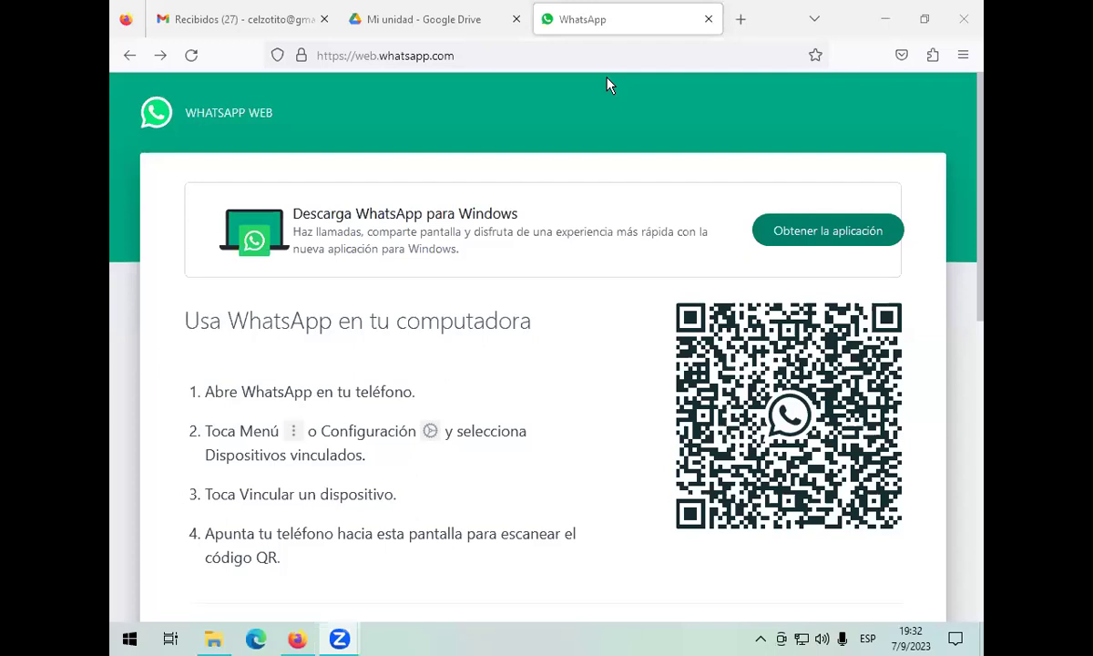
left_click(708, 20)
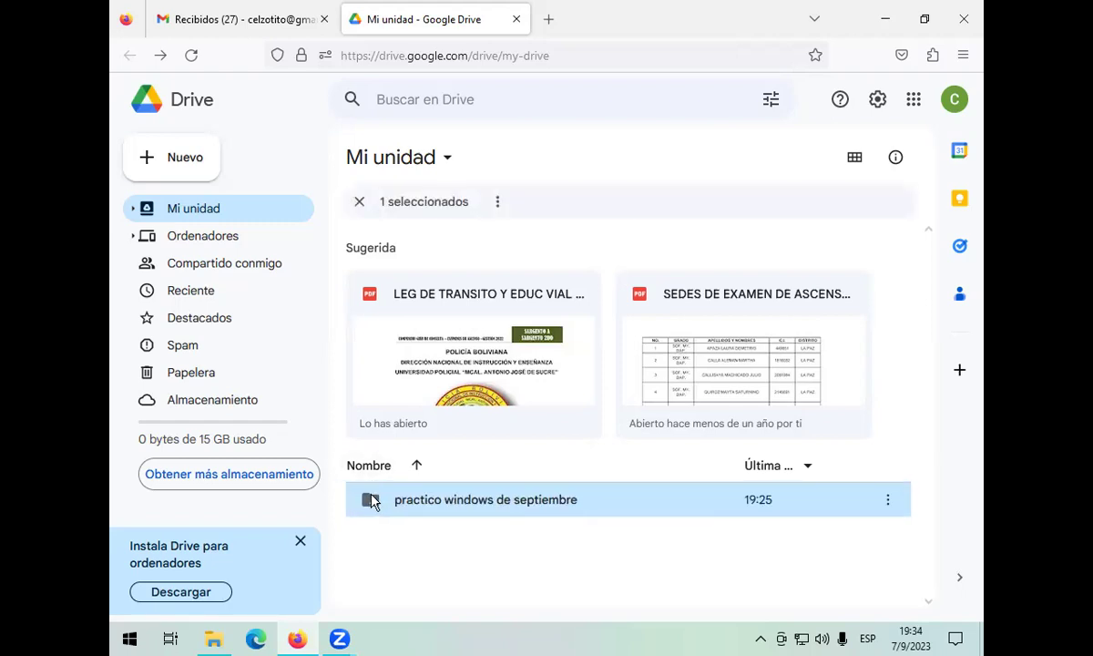
Open the practico windows de septiembre folder from Mi unidad
double_click(373, 501)
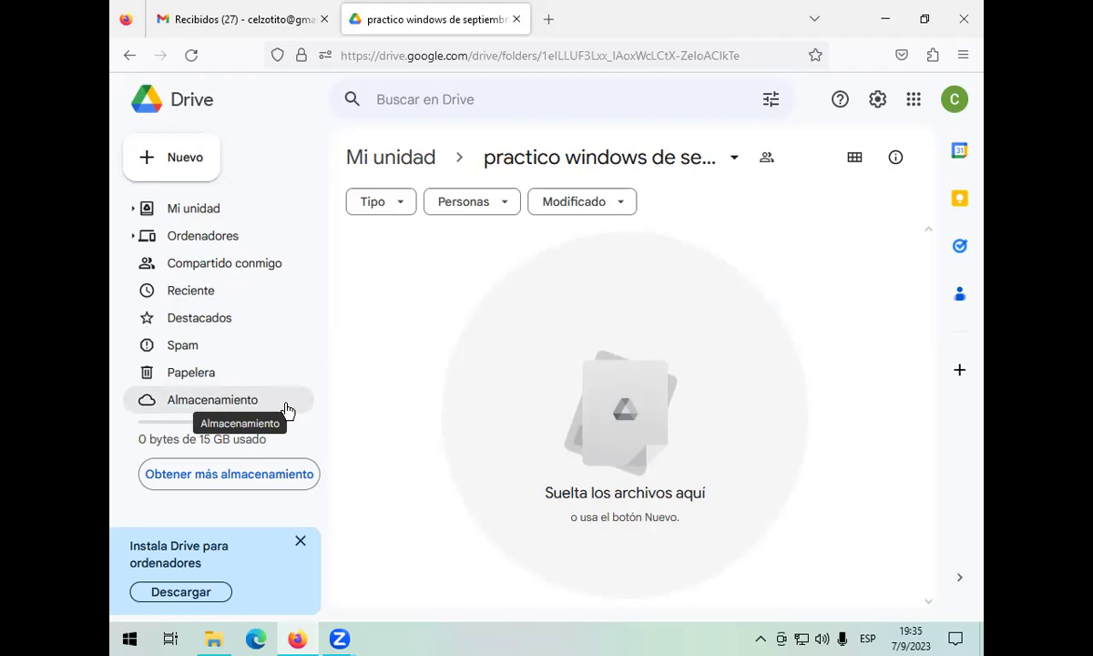
Bring up the Windows Run prompt with Win+R
key("super+r")
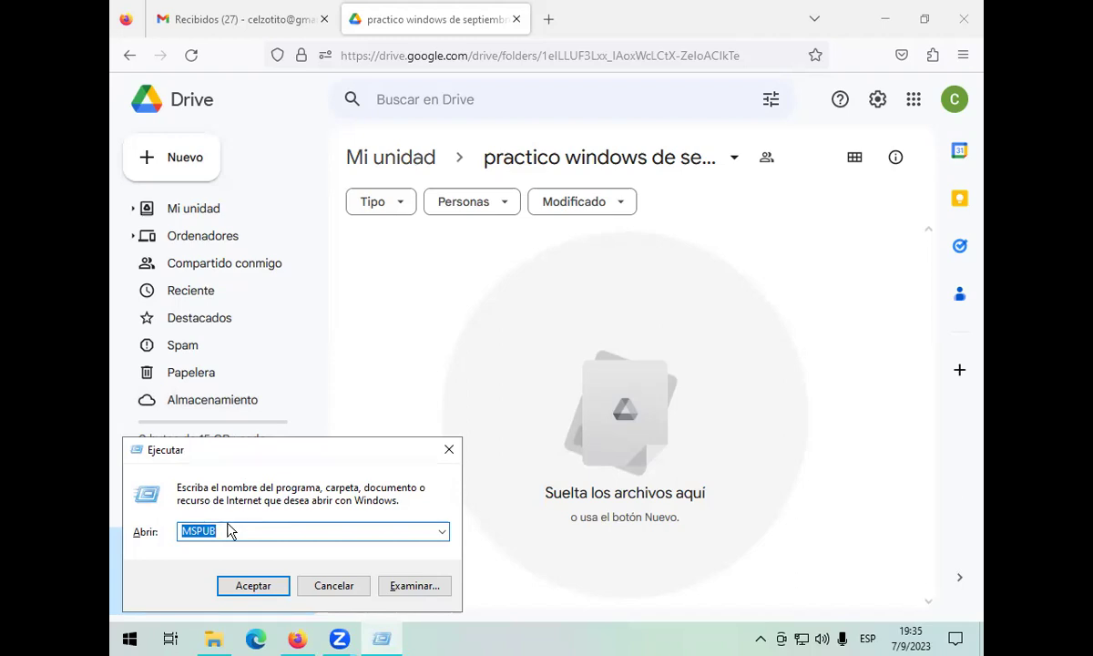
Launch WordPad from the Run dialog, replacing the old MSPUB entry with wordpad
key("BackSpace")
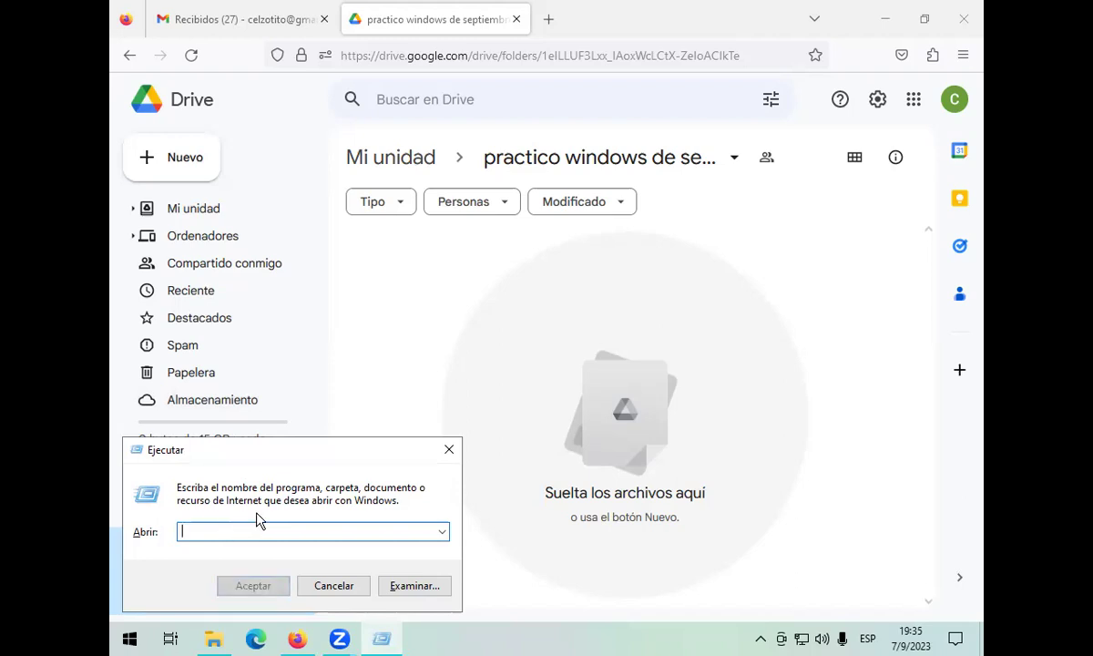
type("w")
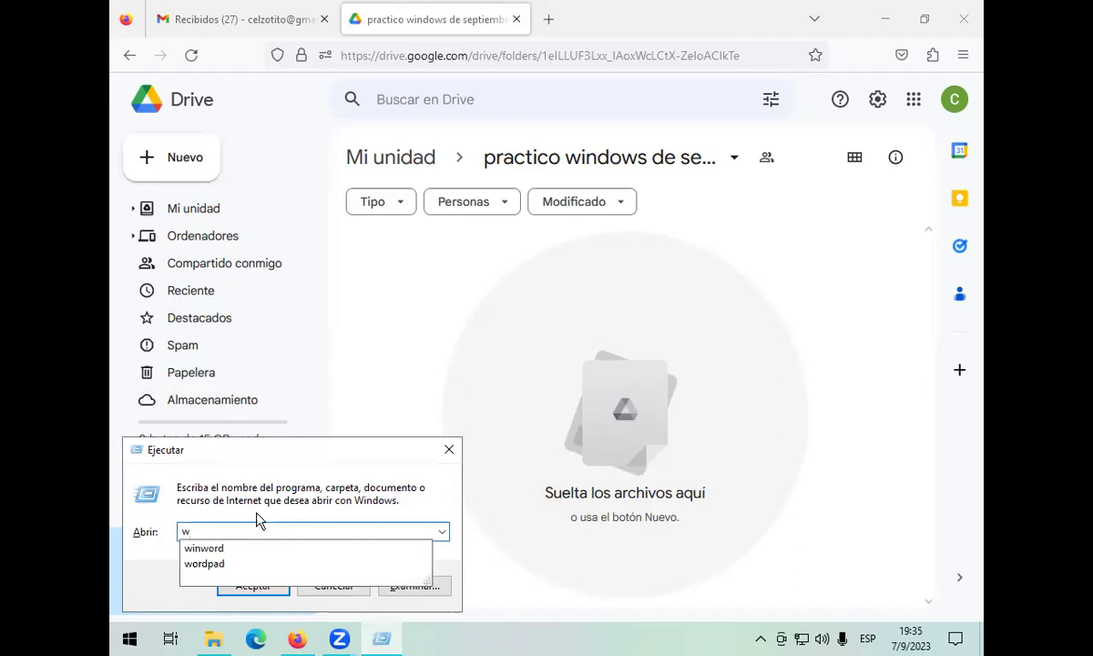
type("or")
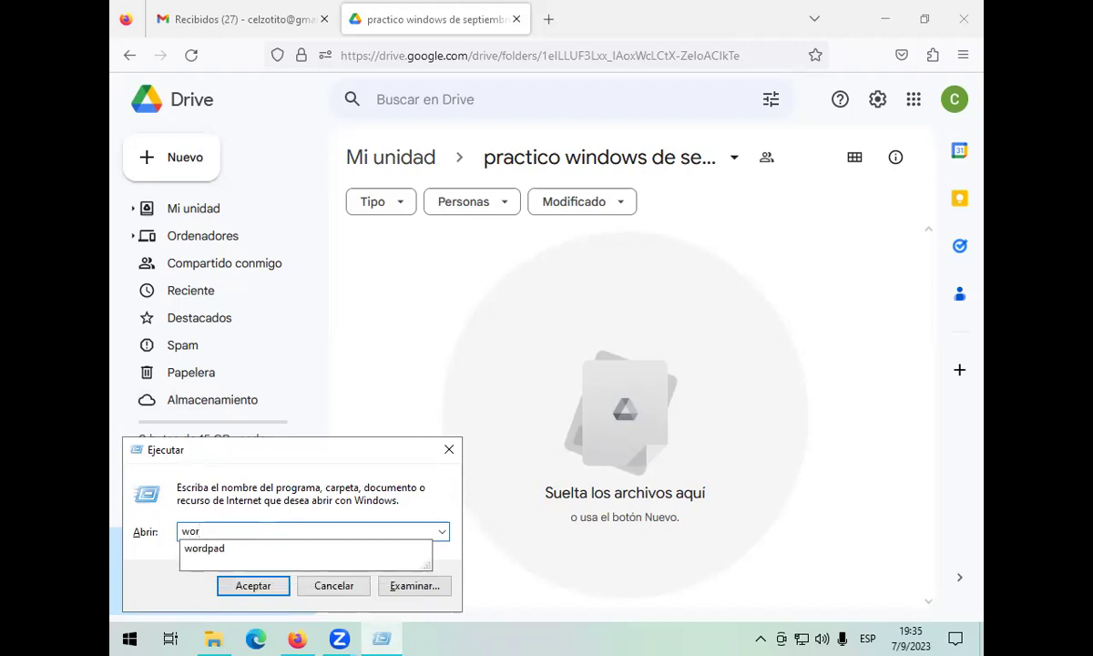
type("dpad")
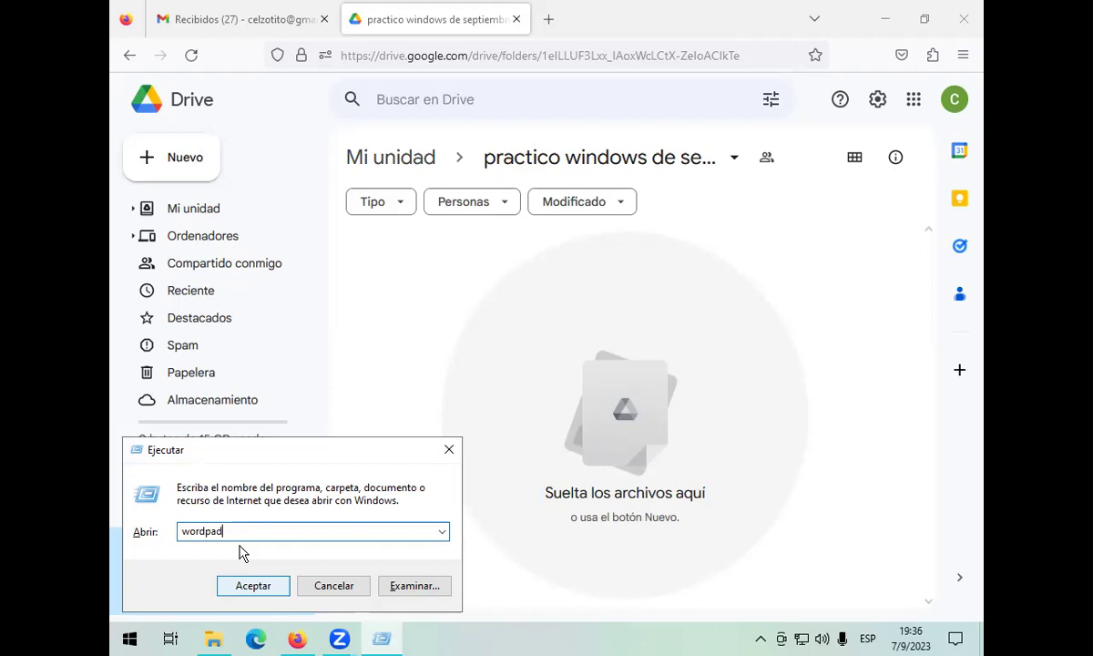
key("Return")
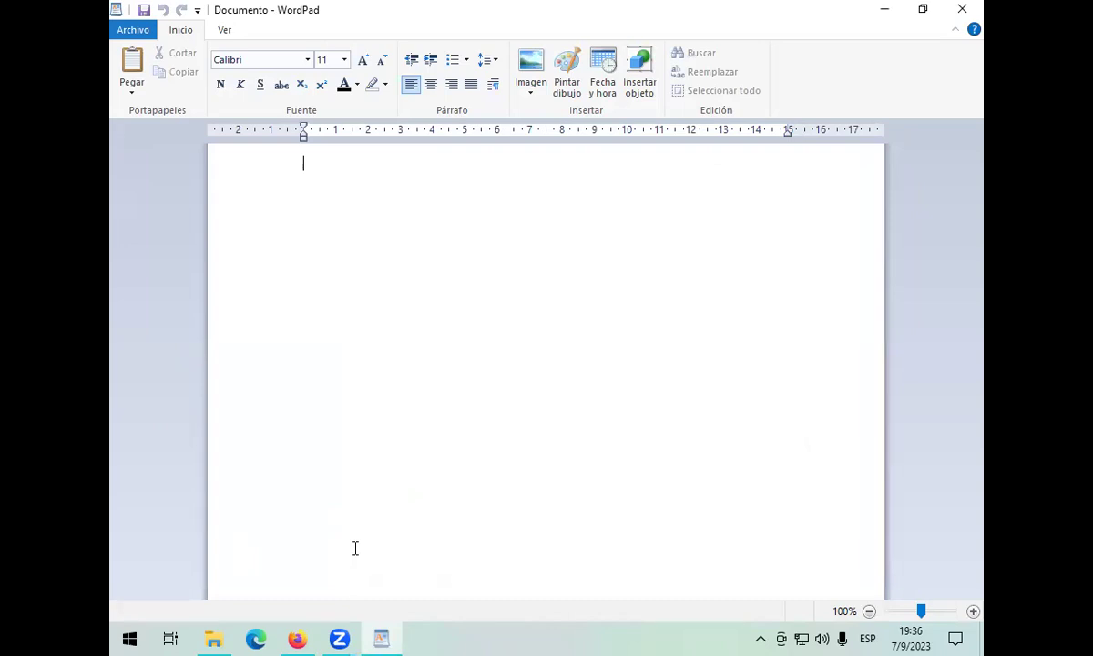
Type two people's full names in capitals on separate lines, fixing the second surname's final letter to A
key("Caps_Lock")
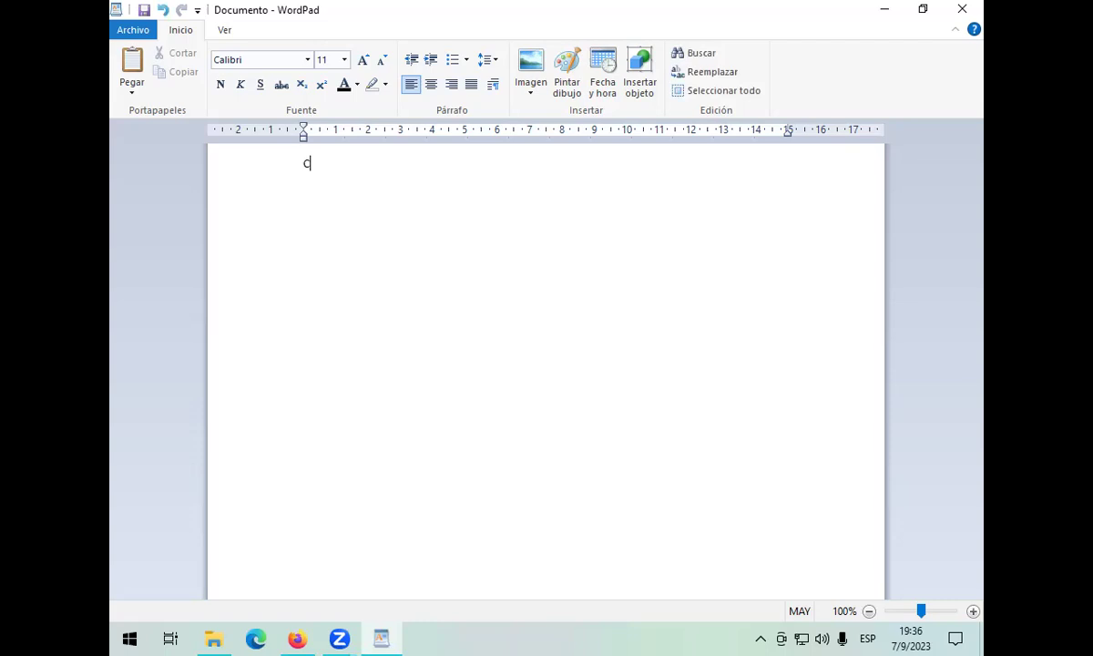
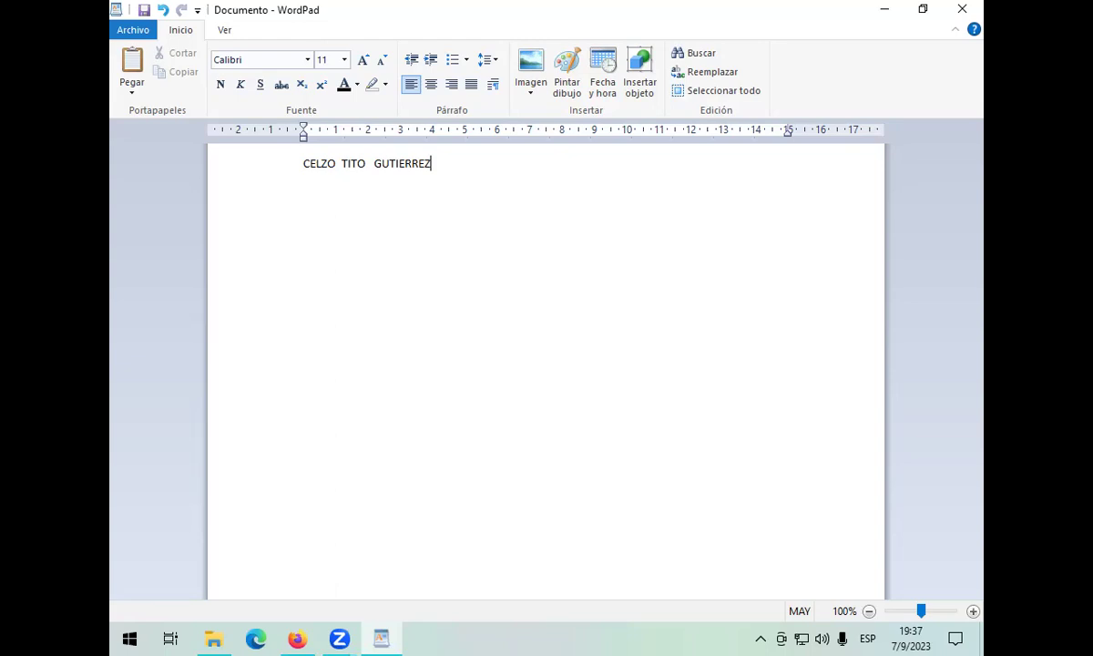
key("Return")
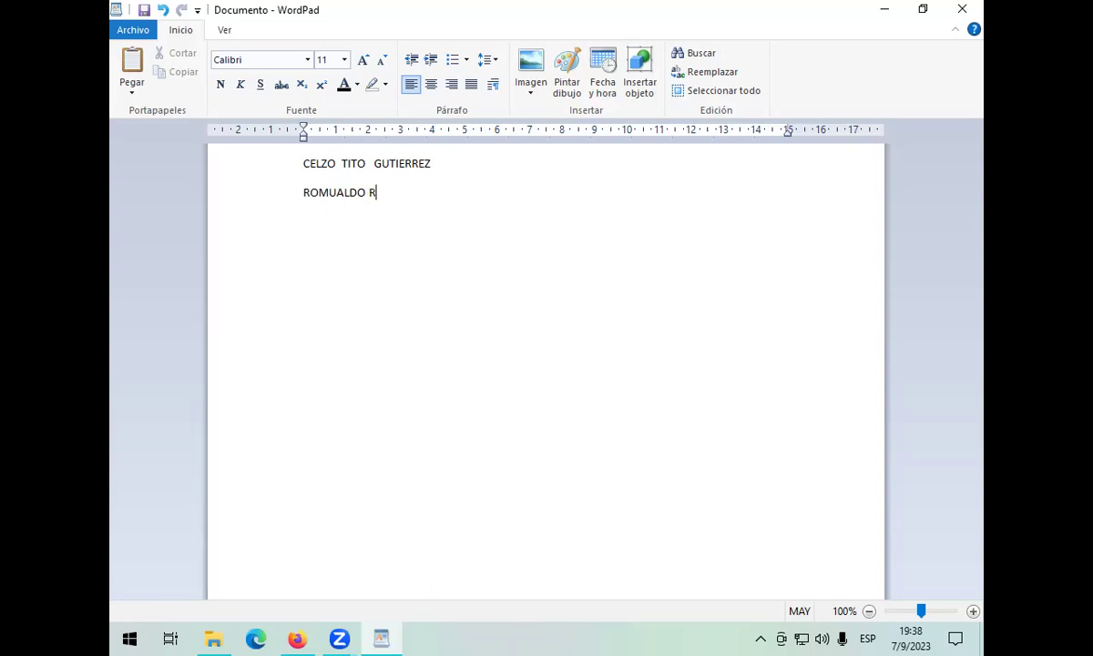
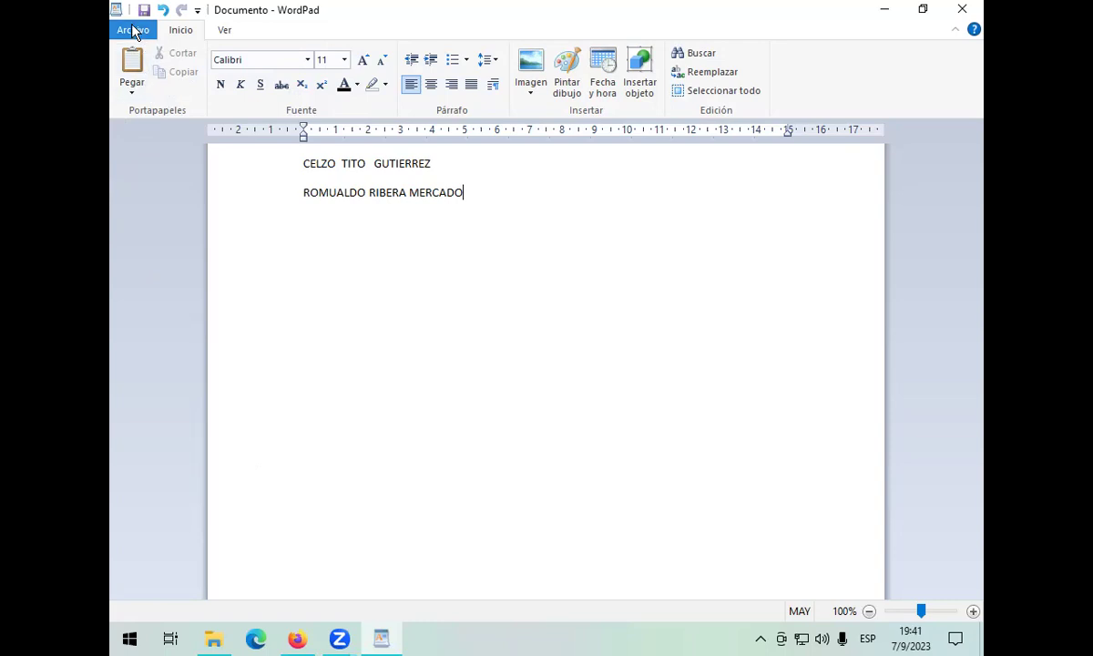
Start saving the document via Archivo > Guardar, then cancel the Guardar como dialog
left_click(136, 32)
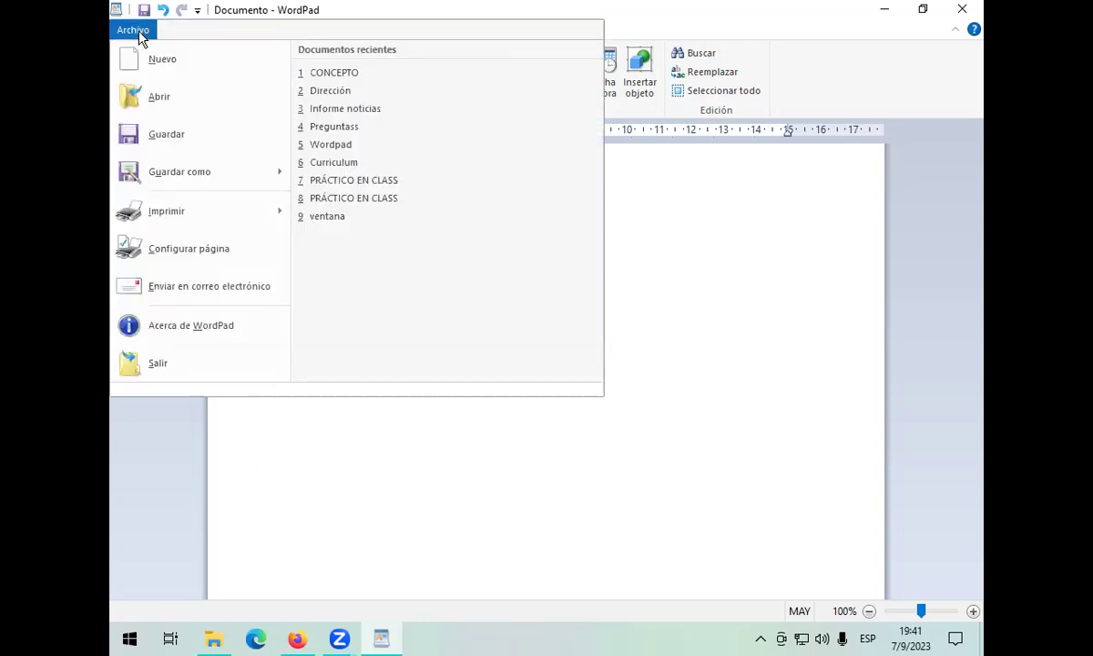
left_click(166, 139)
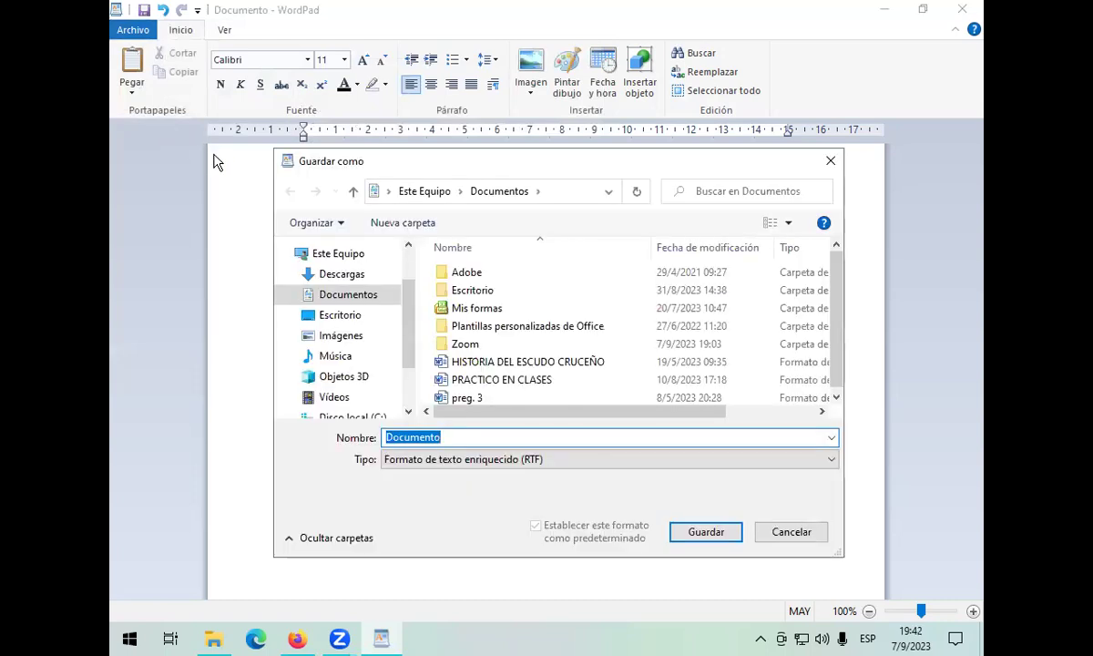
left_click(792, 532)
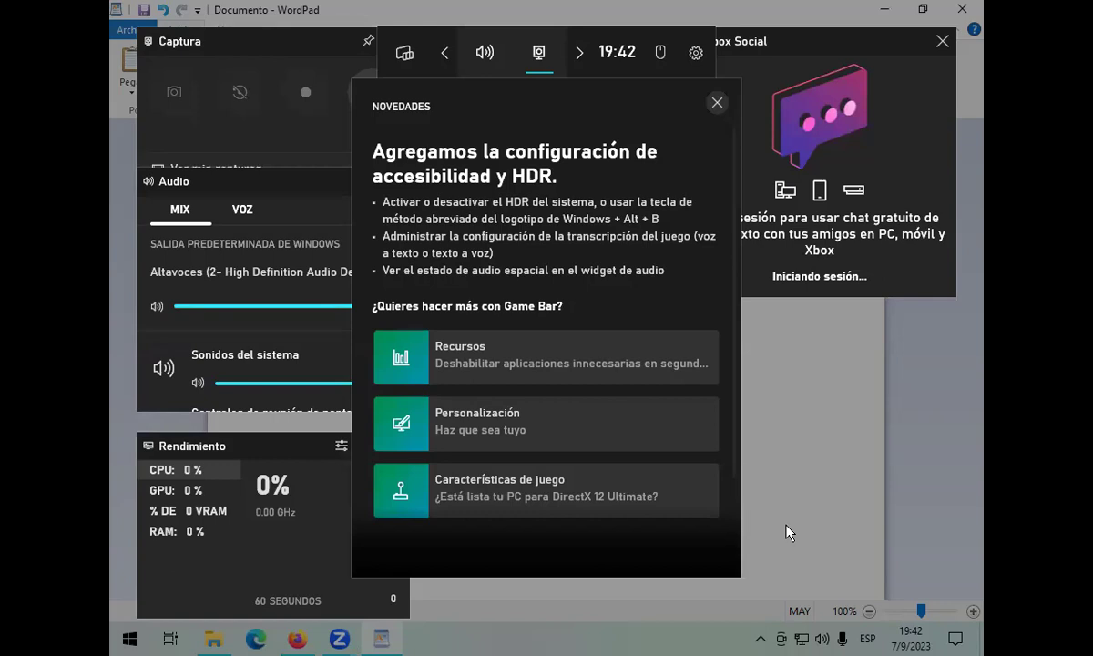
Dismiss the Xbox Game Bar and bring up the Guardar como dialog
key("super+g")
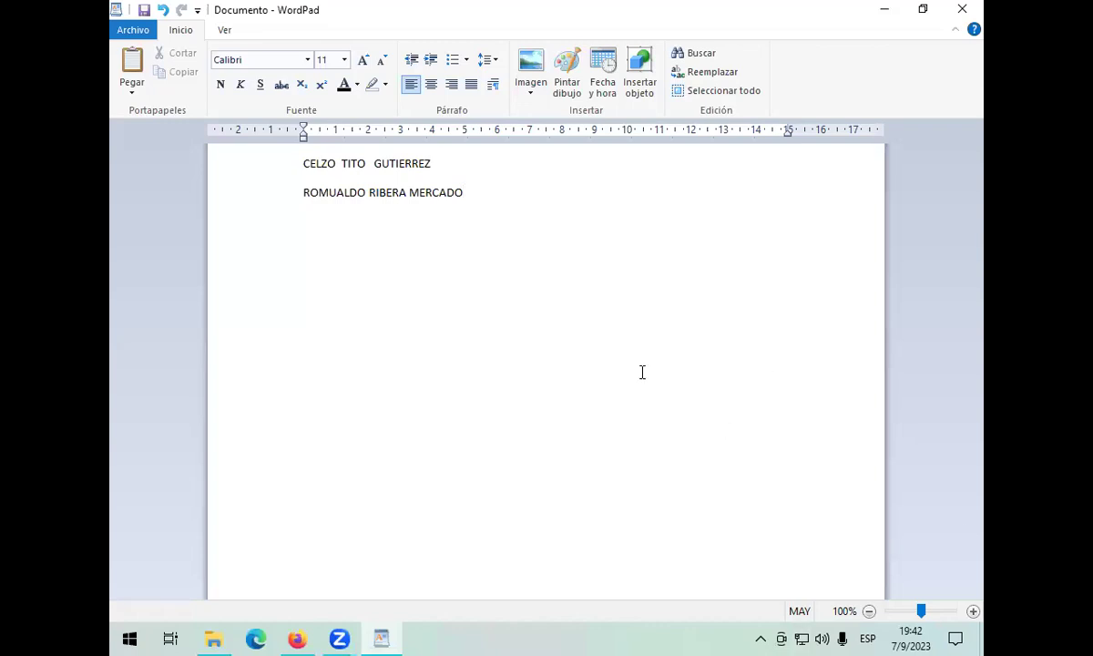
key("ctrl+g")
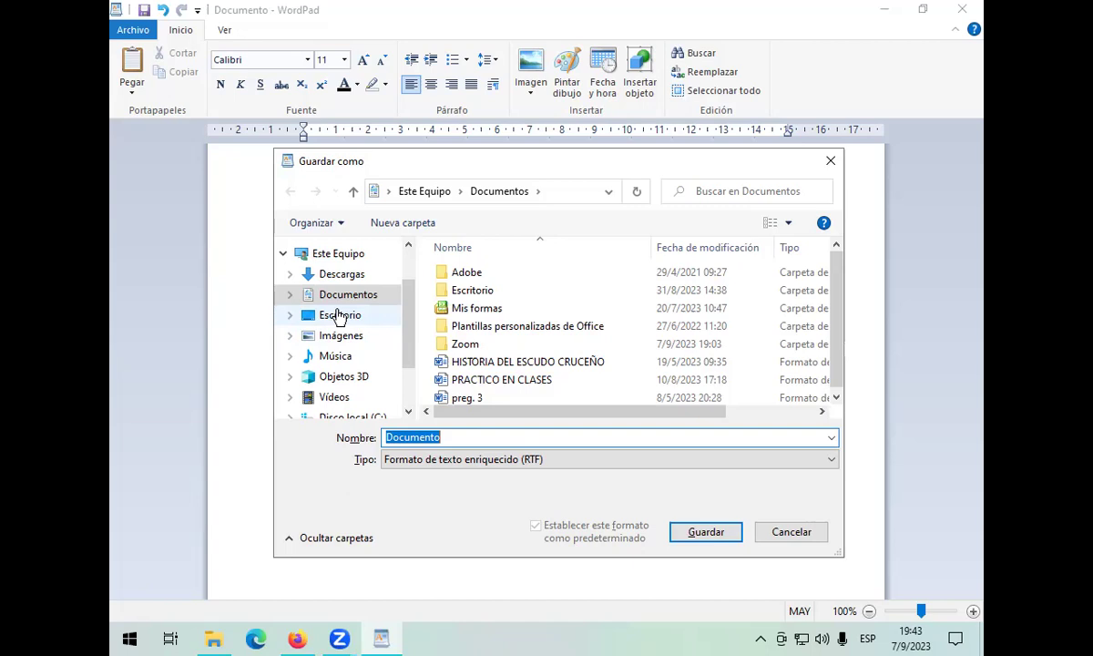
Save the document on Escritorio as the RTF file '1ER PRACTICO', then close WordPad
left_click(337, 315)
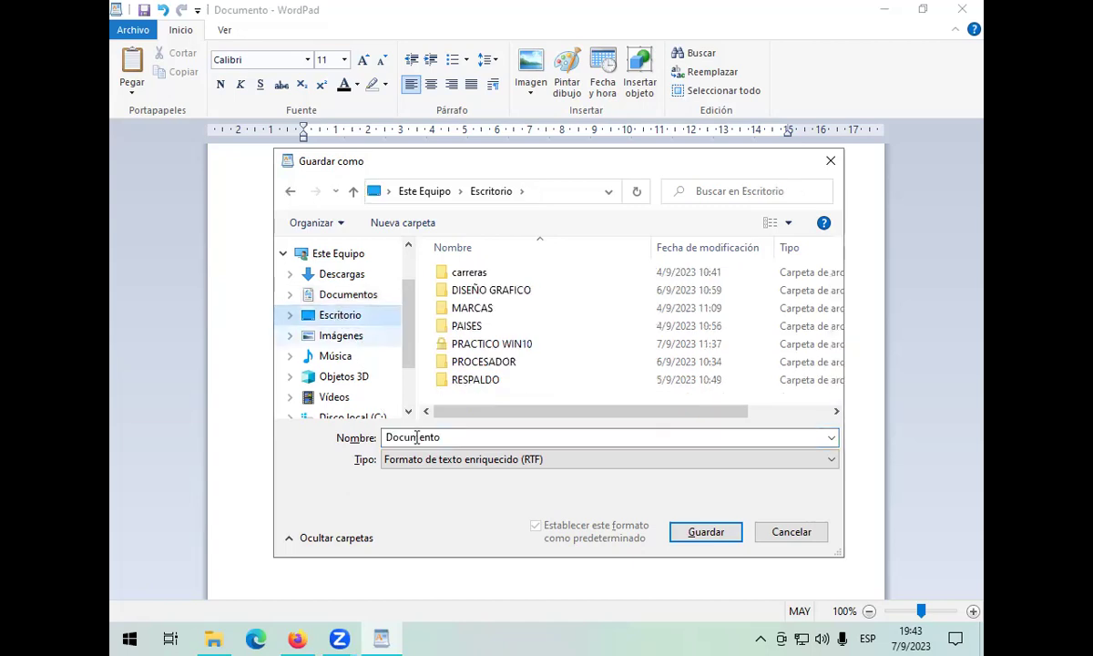
left_click(448, 438)
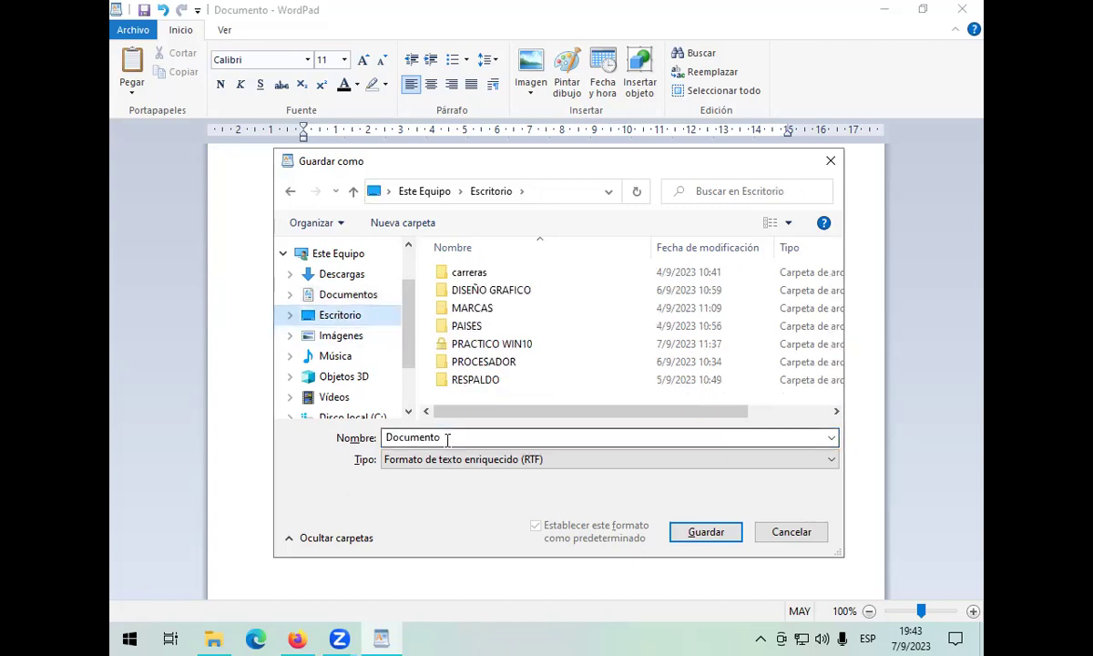
double_click(447, 438)
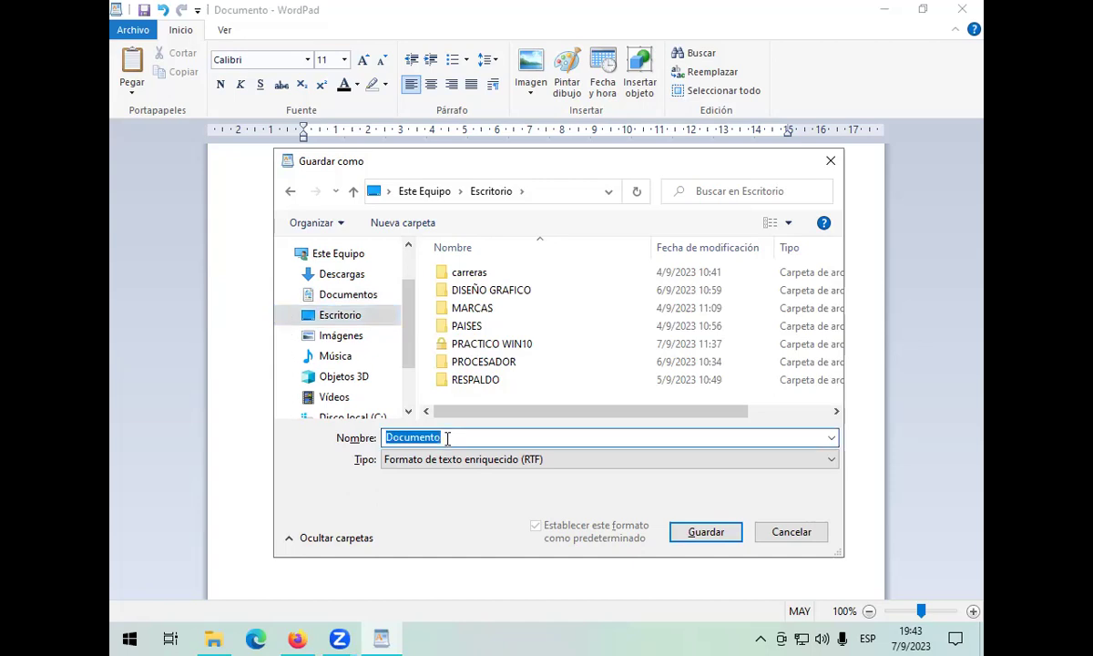
key("BackSpace")
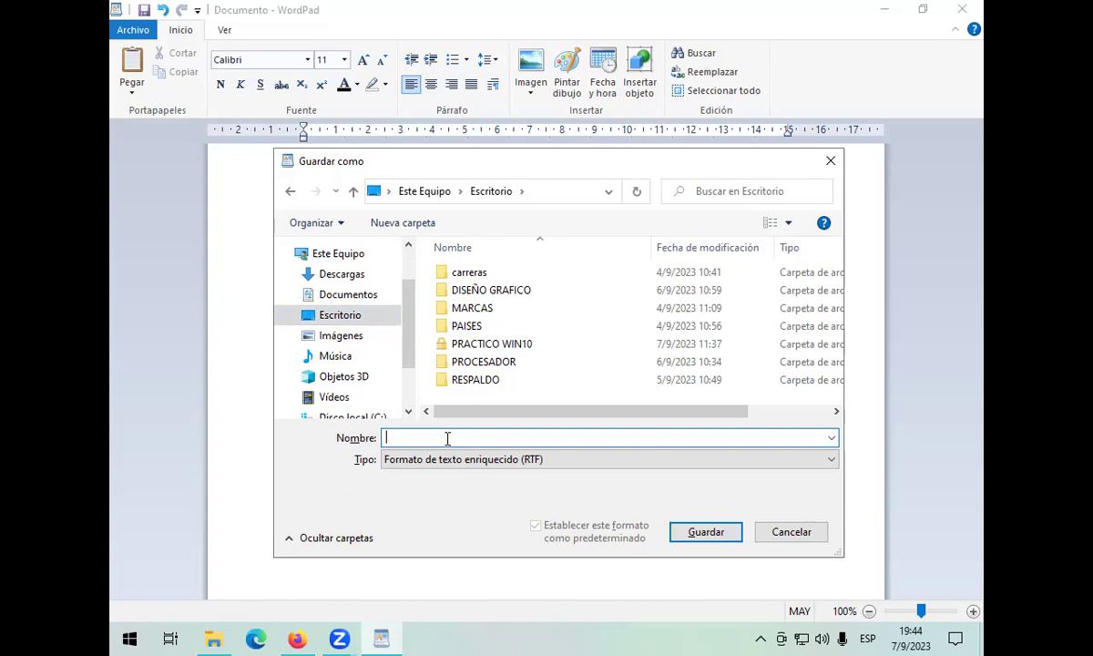
type("1ER P")
type("RACTICO")
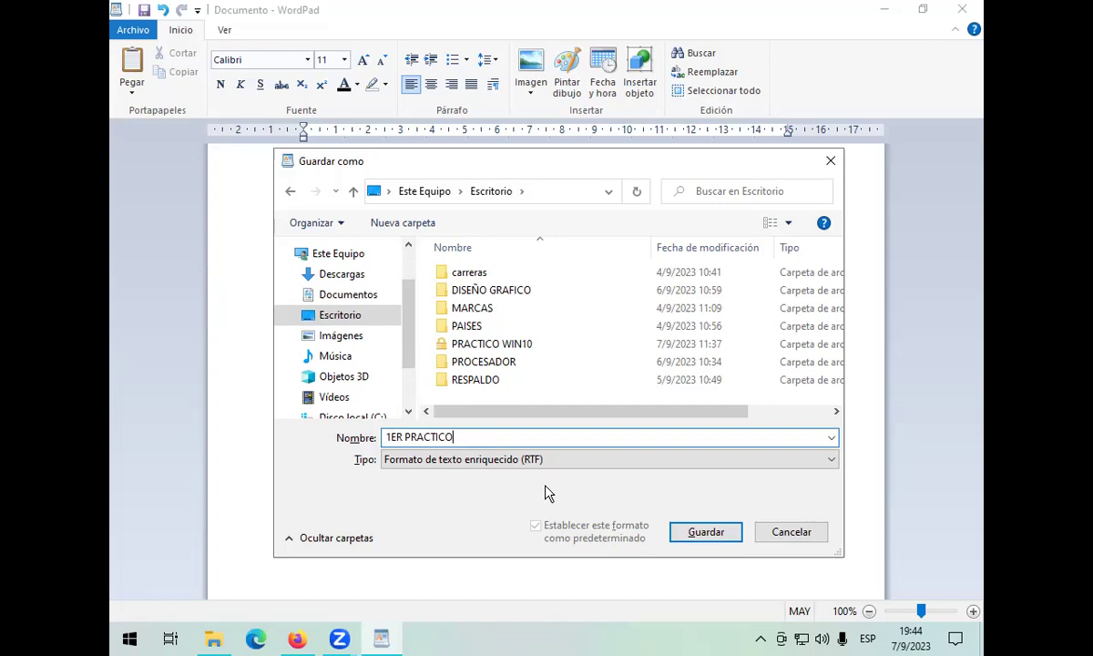
left_click(709, 532)
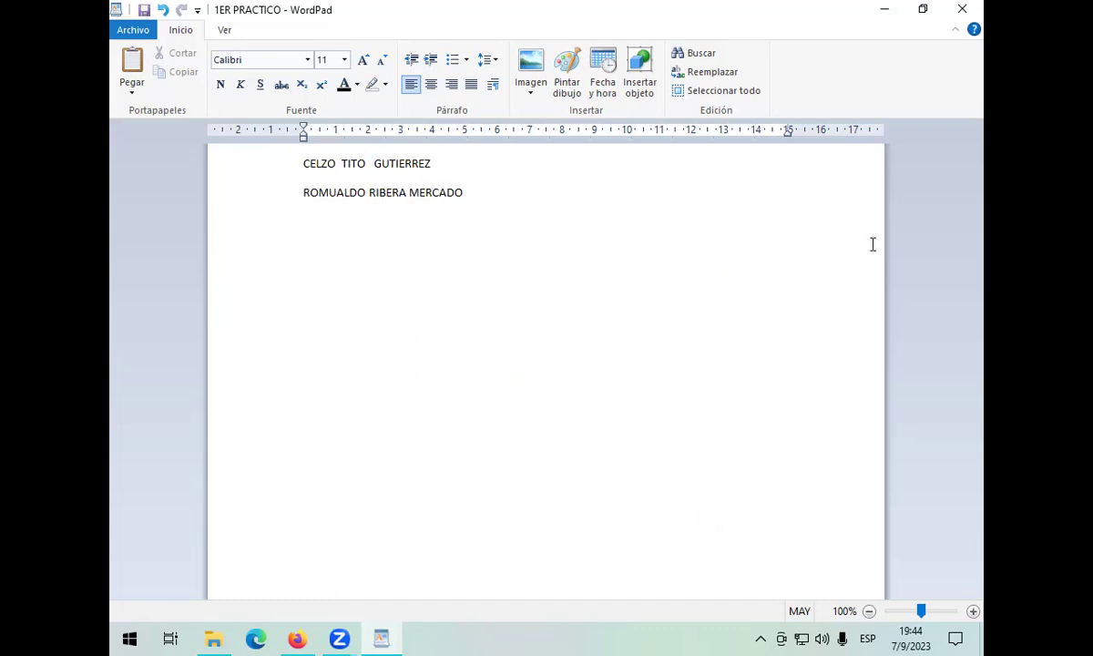
left_click(962, 11)
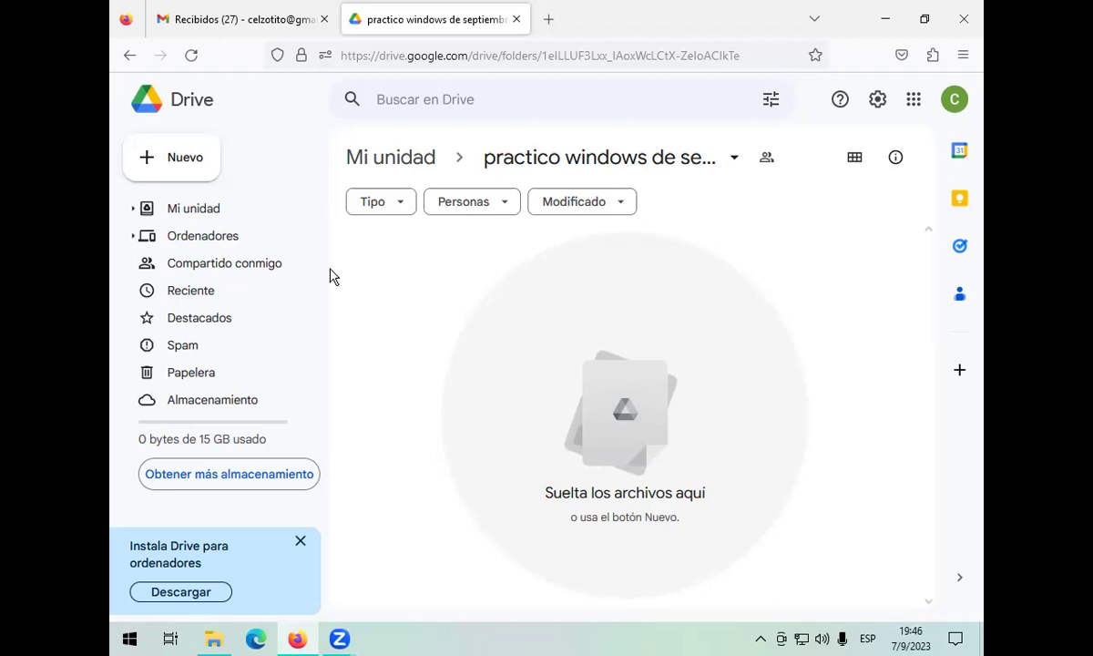
Open the Nuevo menu in the empty practico windows de septiembre folder
left_click(179, 156)
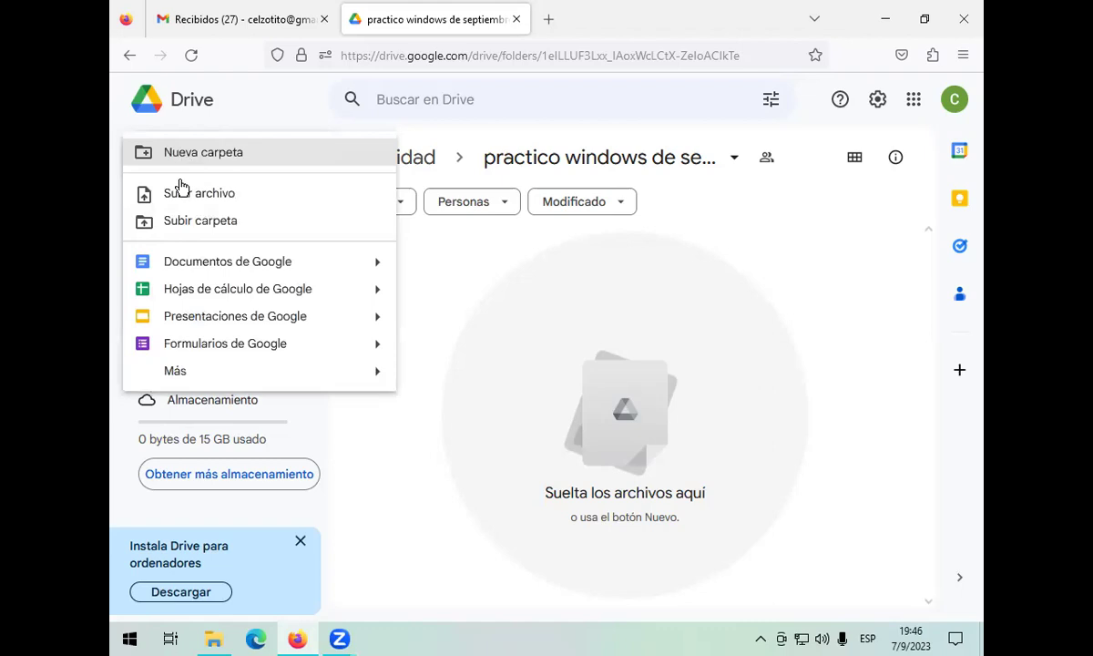
Choose Subir archivo to open the Carga de archivos picker
left_click(179, 198)
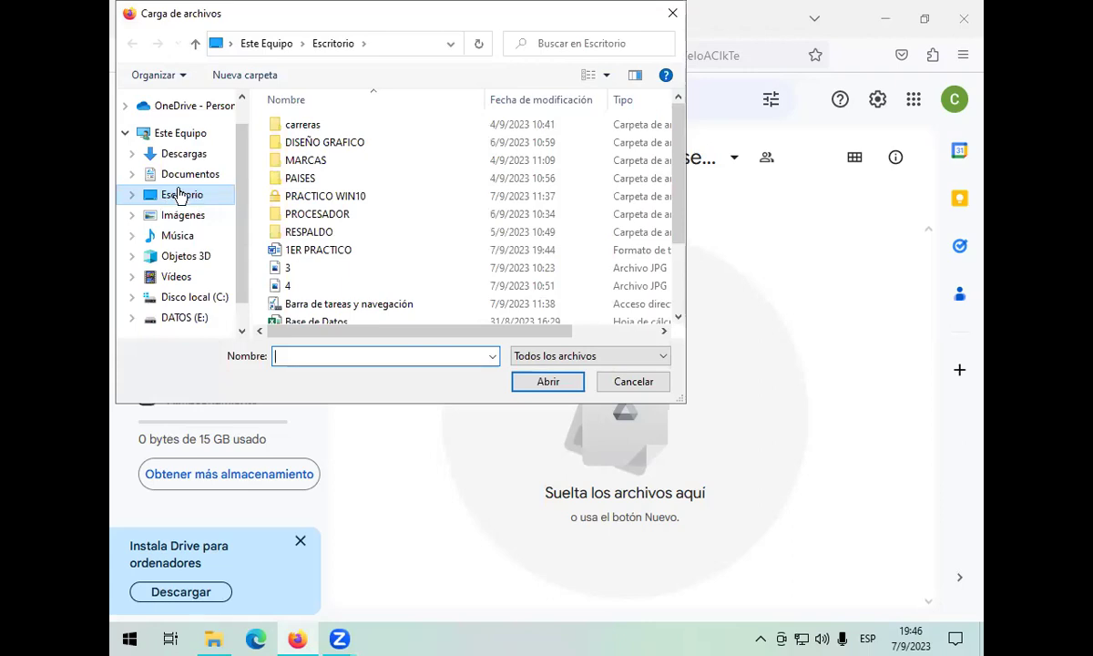
Pick 1ER PRACTICO from the Escritorio and upload it to the Drive folder
left_click(181, 199)
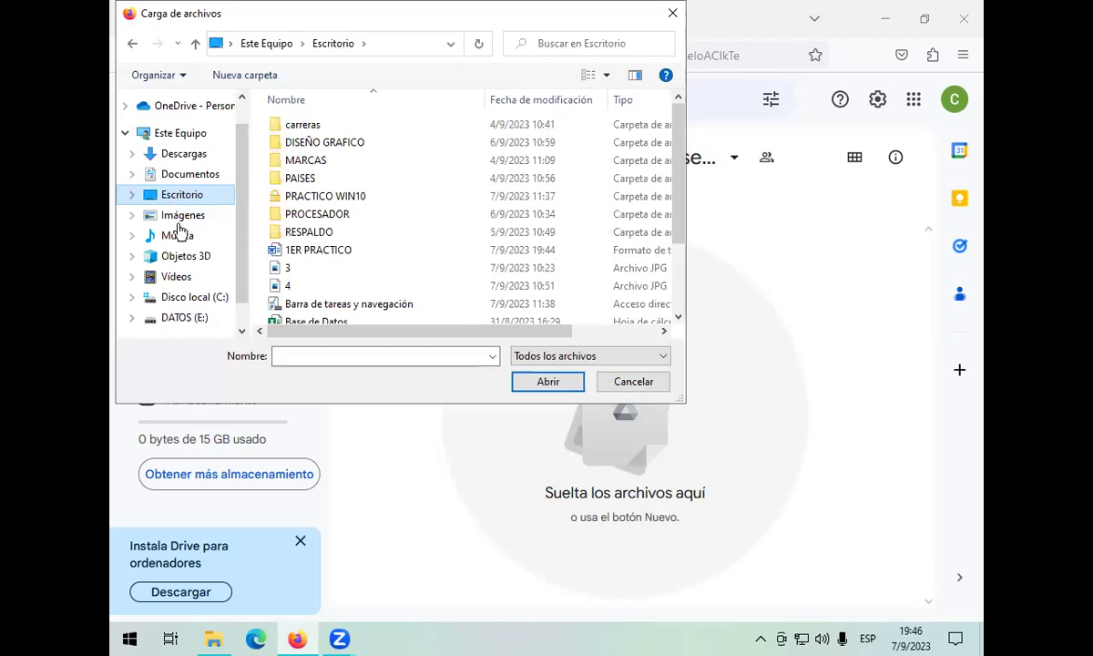
left_click(310, 257)
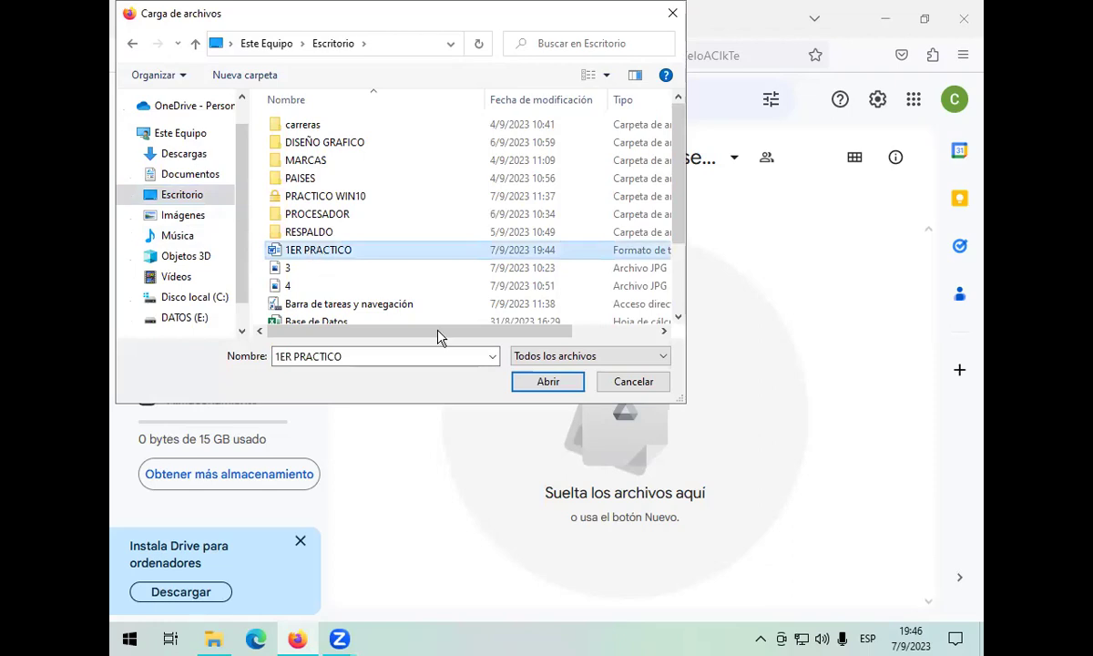
left_click(548, 383)
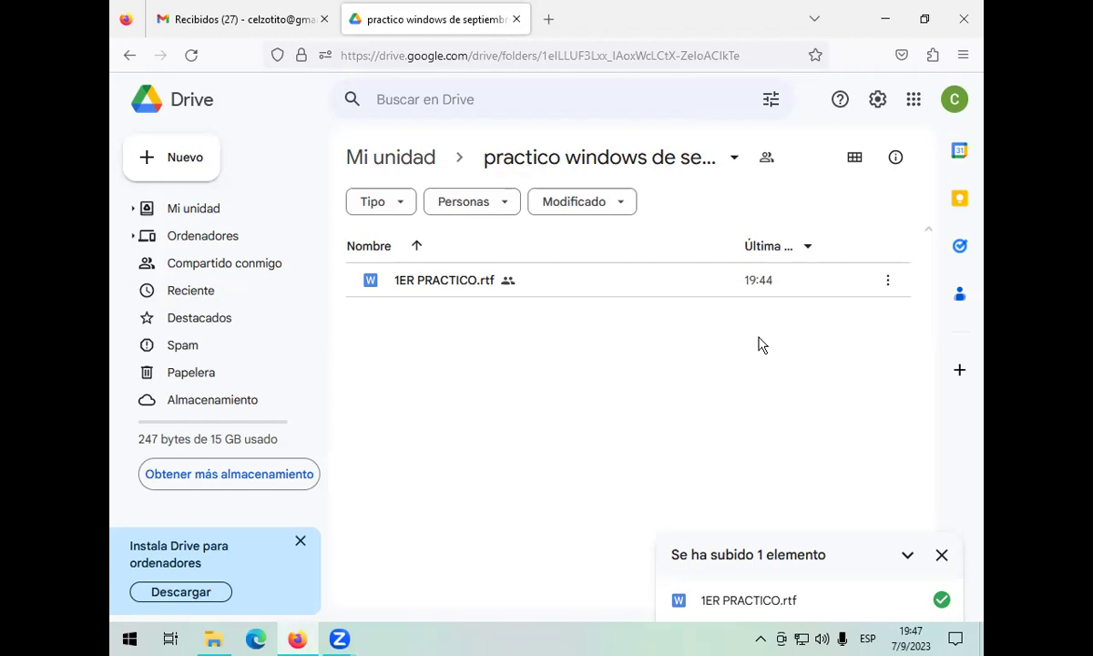
Minimize Firefox to reveal the desktop and select the MecaNet.exe shortcut
left_click(888, 24)
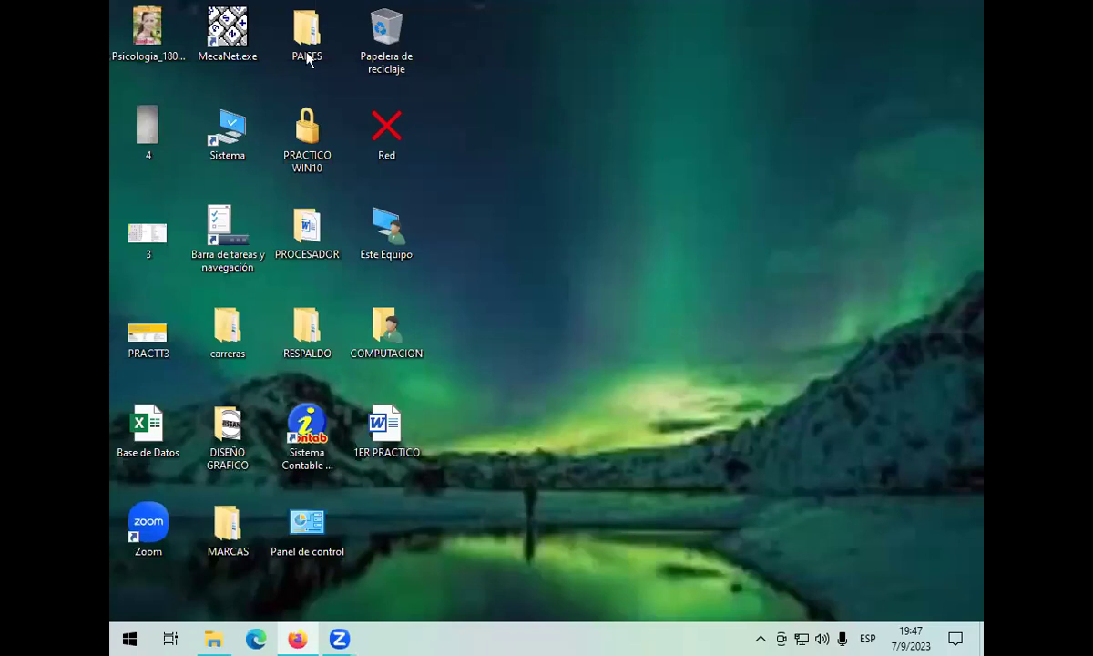
left_click(221, 41)
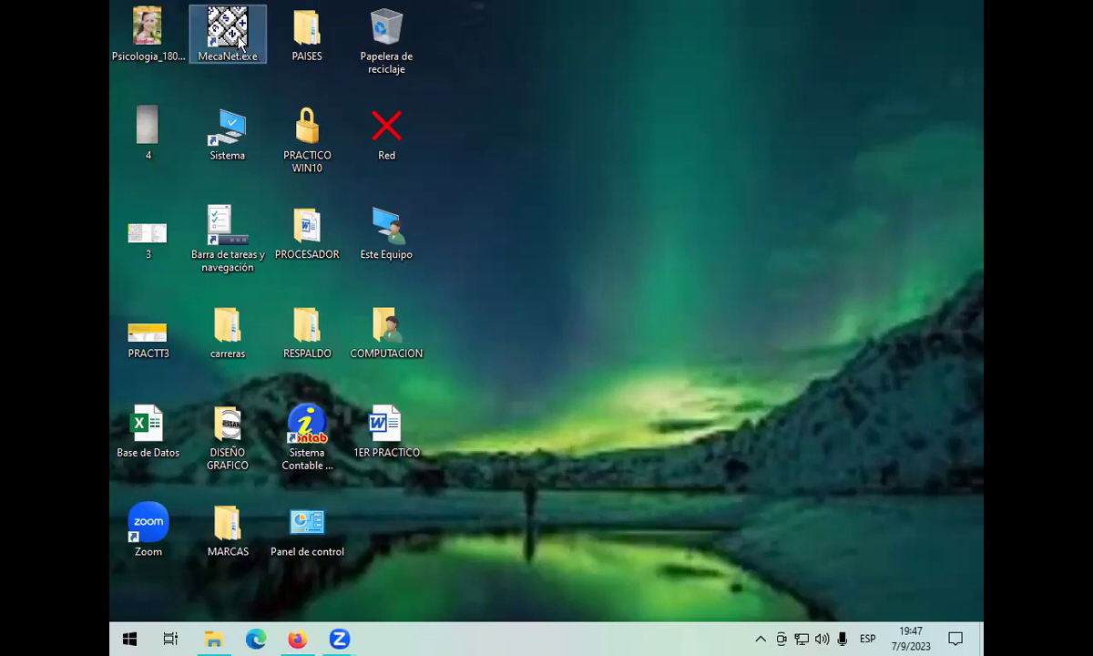
Launch MecaNet.exe and uncheck Con sonidos de teclas under Opciones
double_click(233, 38)
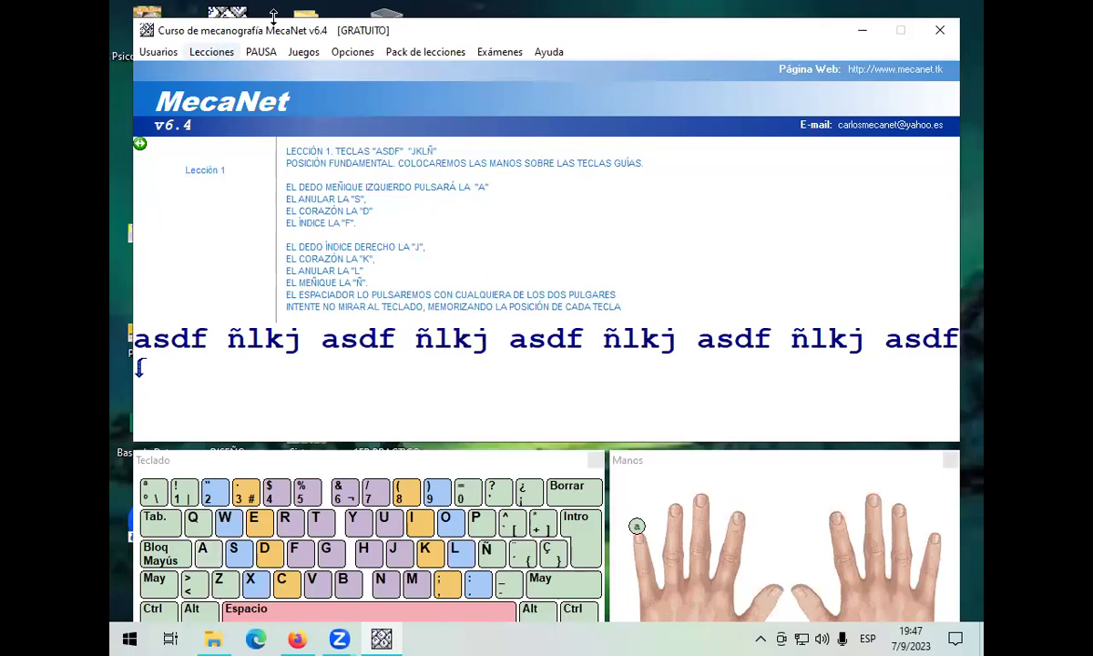
left_click(344, 53)
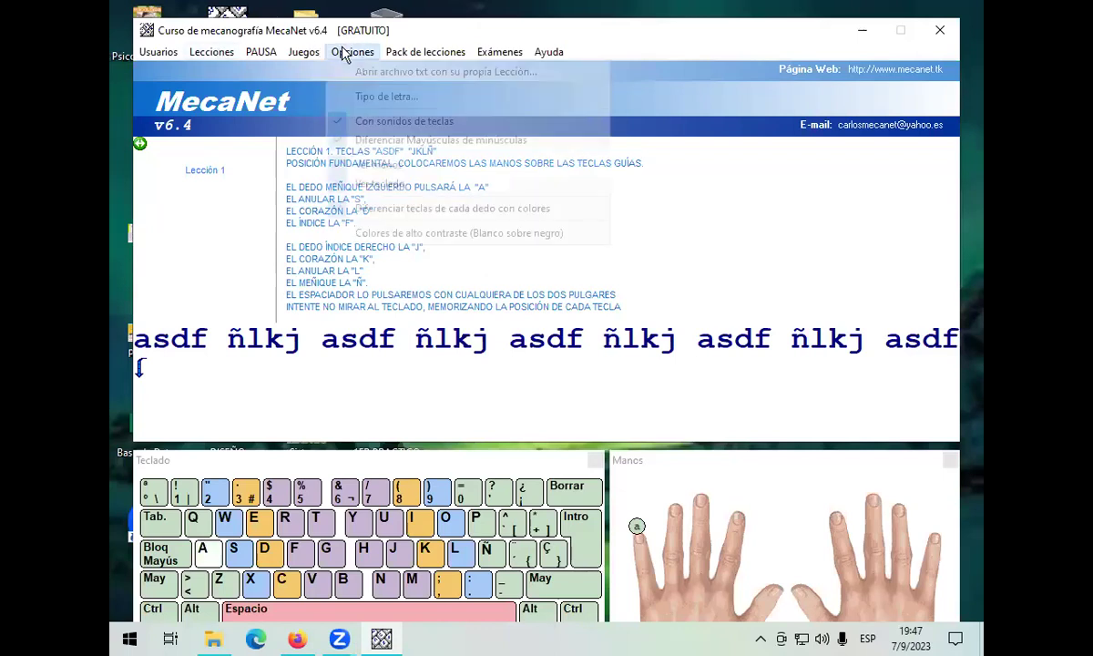
left_click(371, 124)
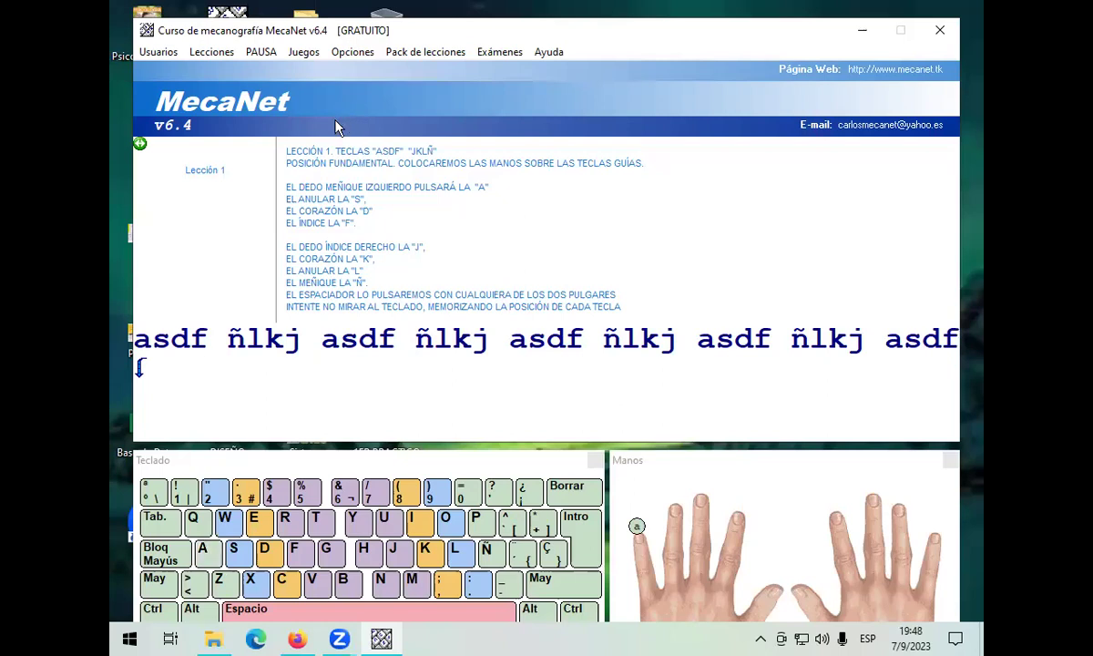
left_click(212, 55)
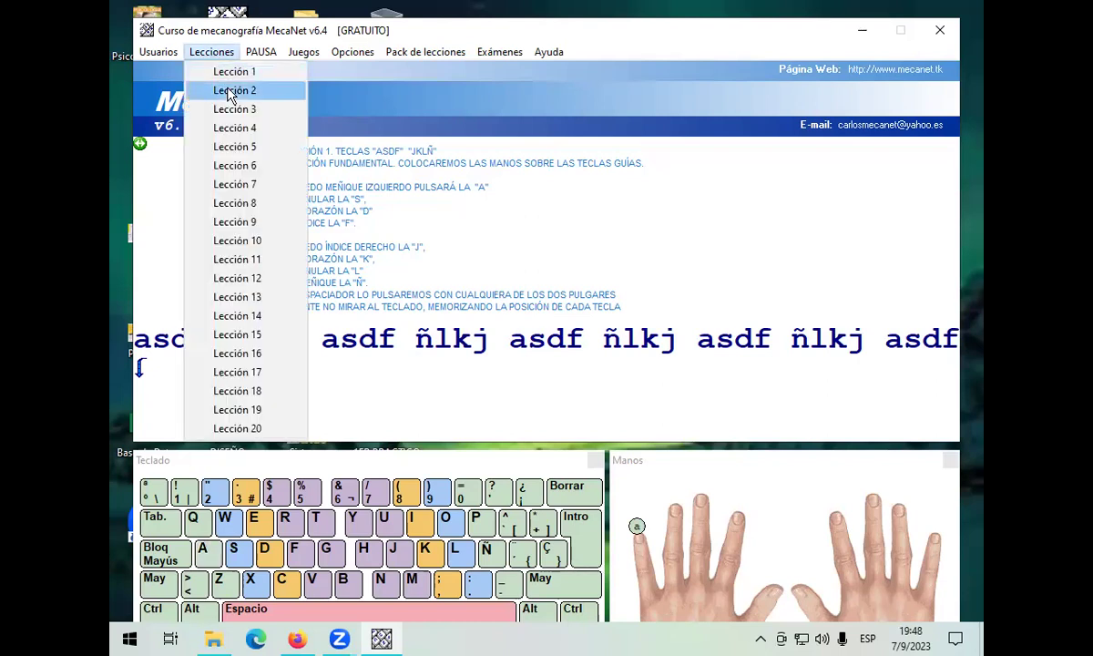
left_click(229, 91)
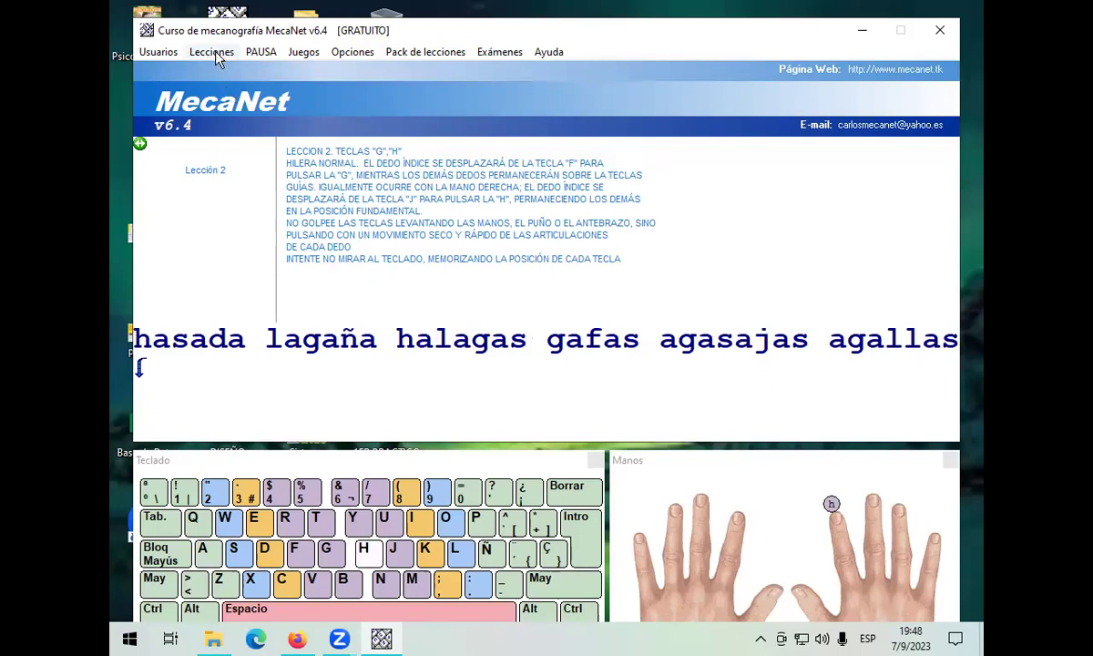
left_click(214, 52)
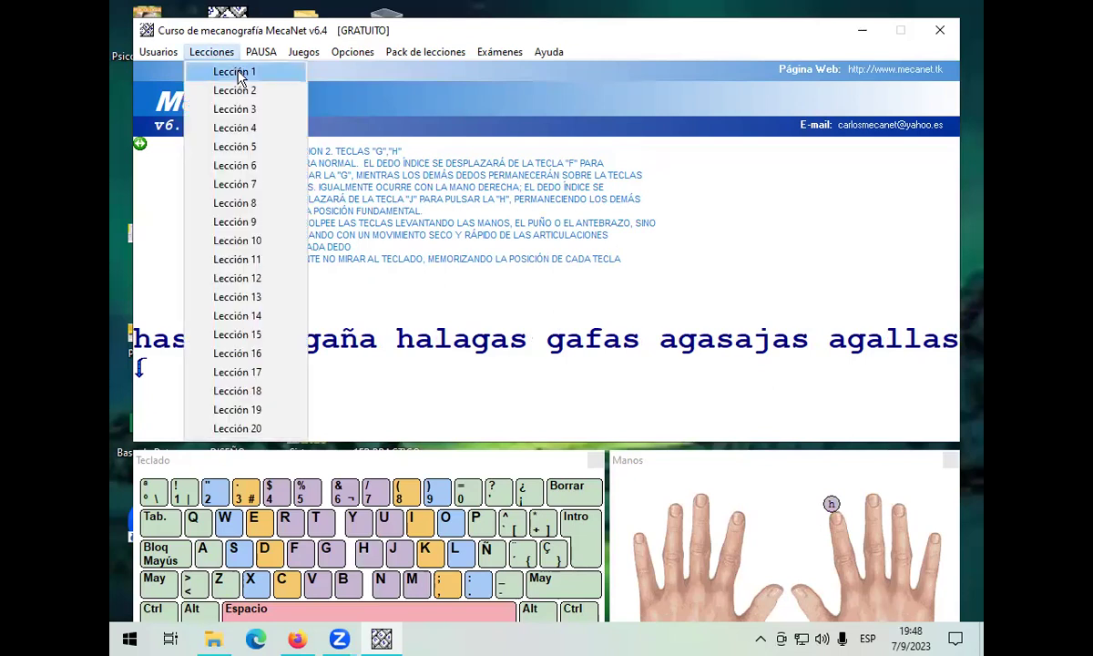
left_click(235, 72)
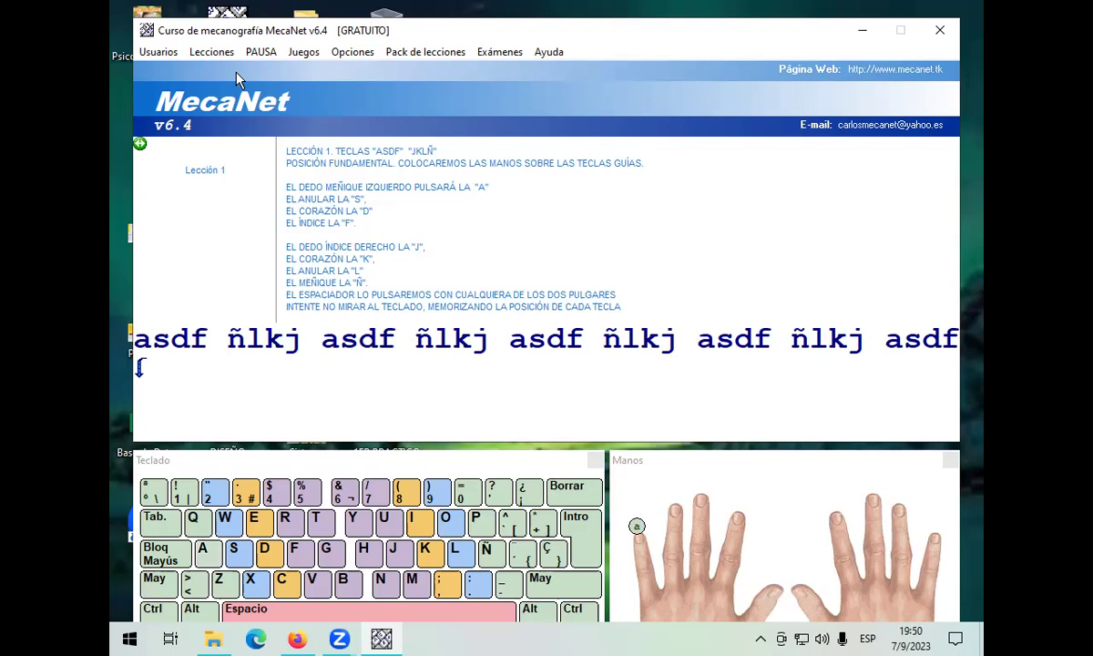
Start the Lesson 1 'asdf ñlkj' line with a capital 'A', which is logged as an error
type("A")
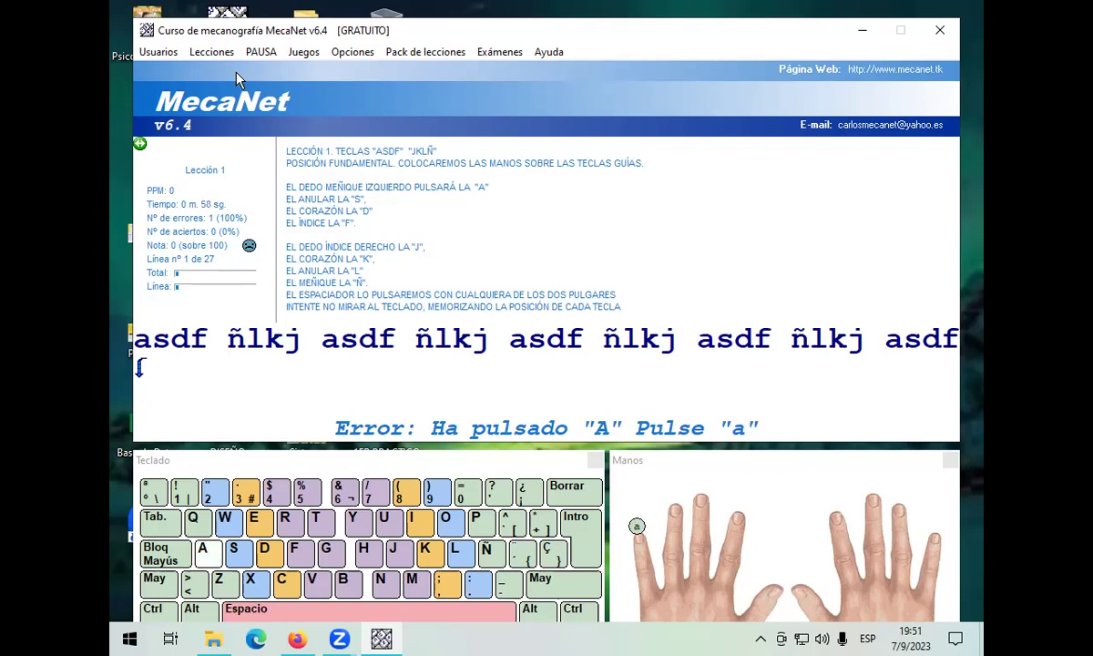
Work through many wrong keystrokes until 'asdf' is entered, then type 'ñlkj'
type("AASDAASD")
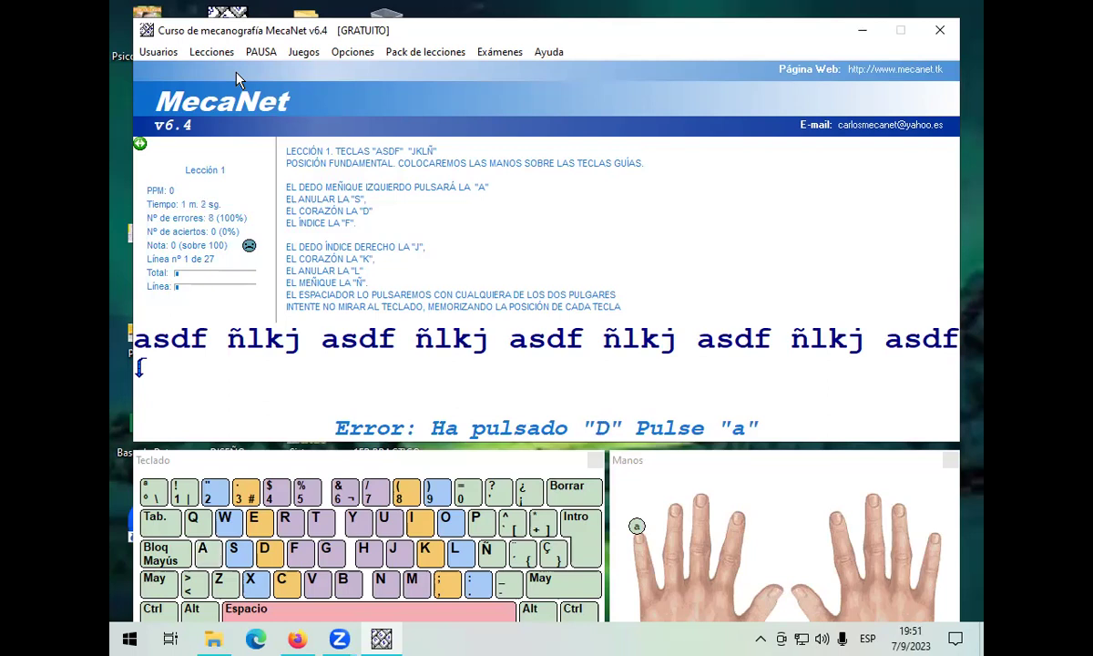
type("ASGDSAD")
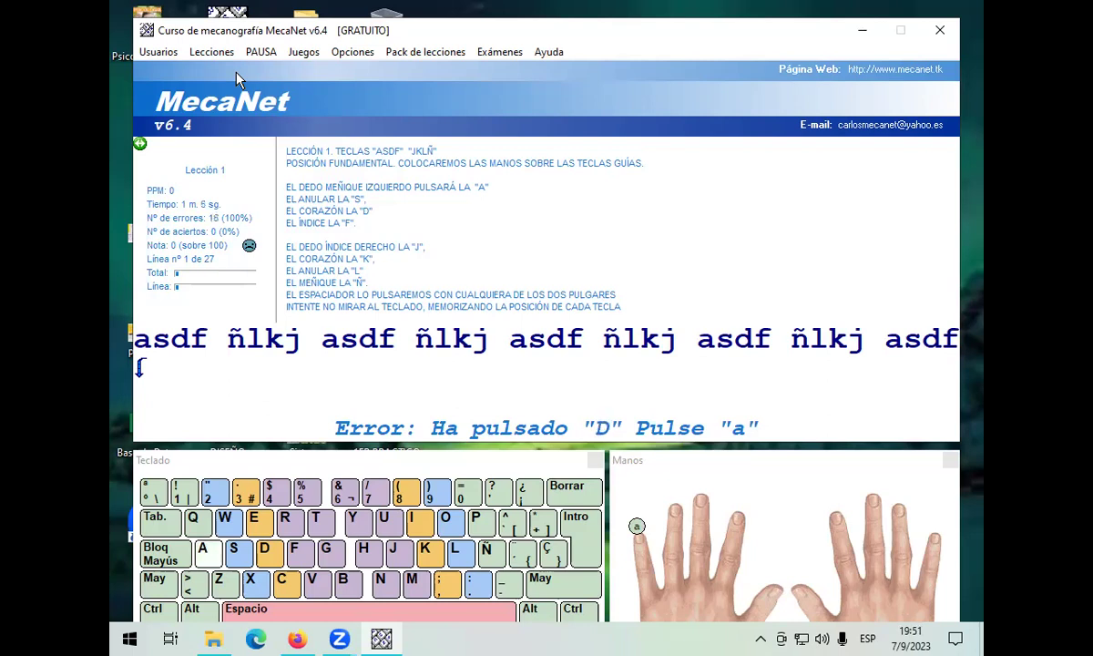
type("xjshahabdaaaaooohhhhhhhhcaaaaahhhhhjhhhhhhhhhaiirriiiiiiittttttt")
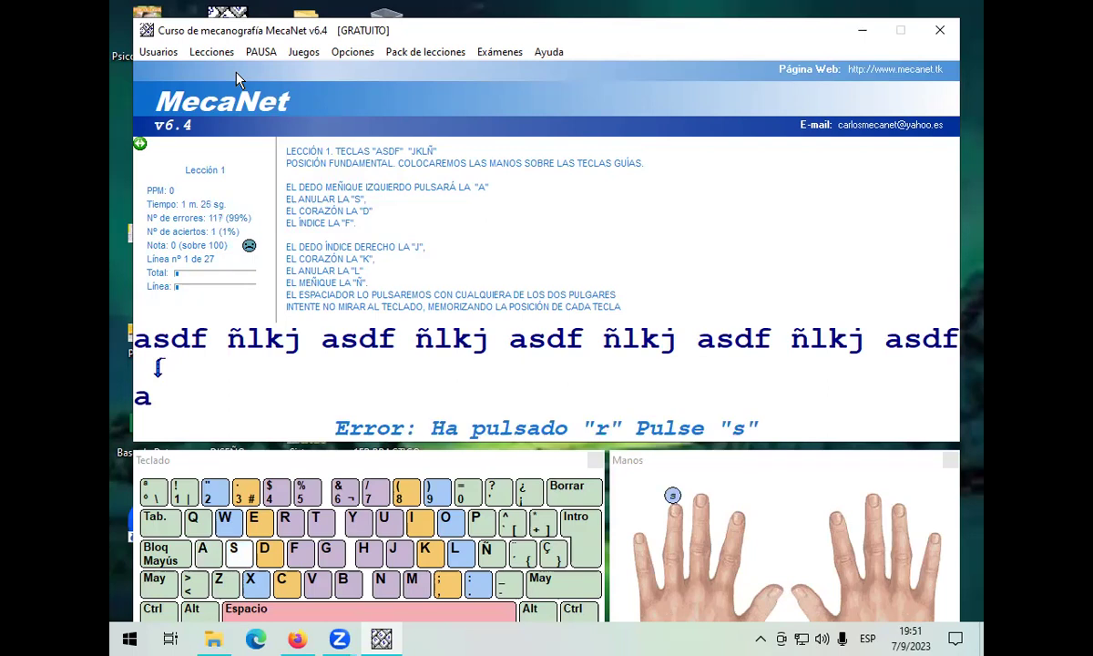
type("iiddvvvjjbbbkkkkggggddddkkkkppppoooopppppffffffdddddskkkkkkkkppppppdooooottttttf")
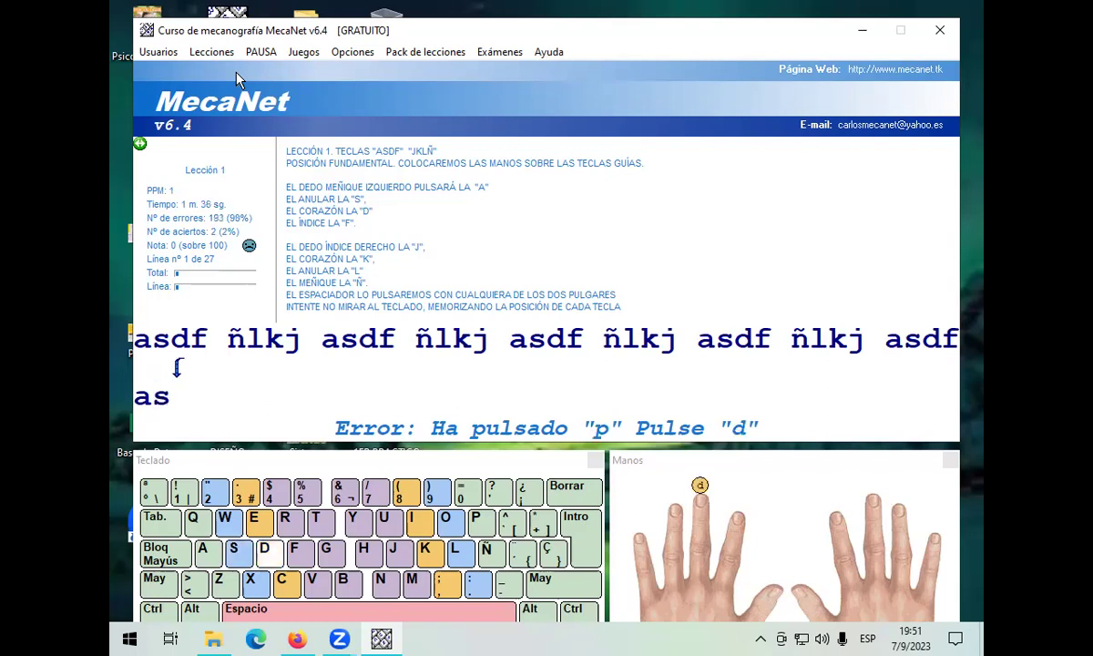
type("ttthhhyyyppp")
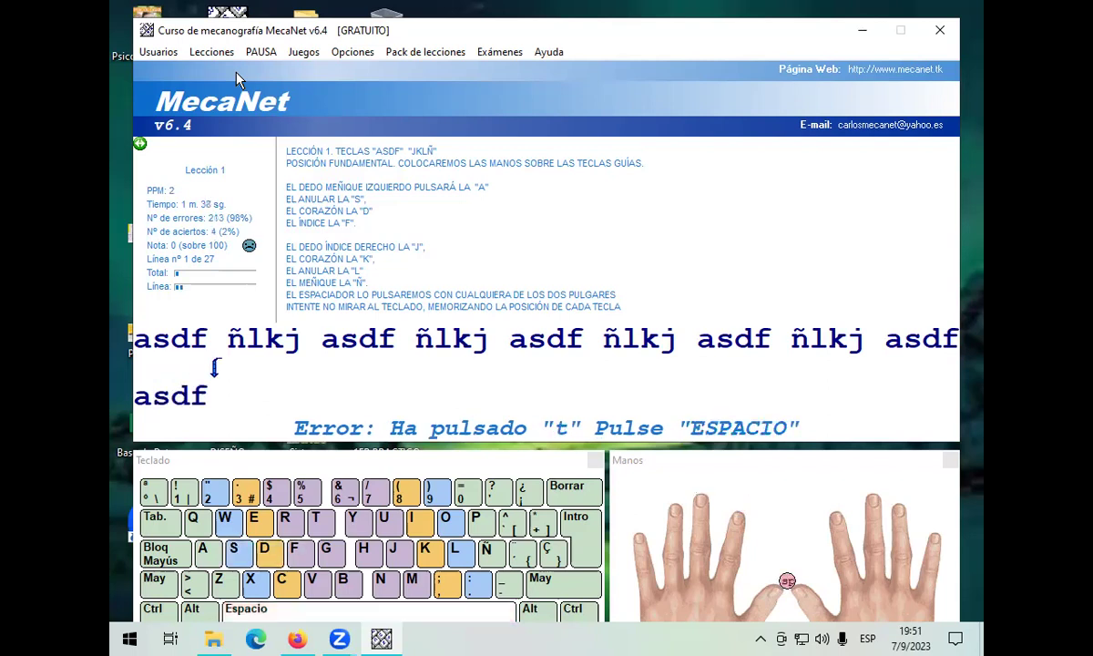
type("pppgggggooooookkkkkkddddddpppppp")
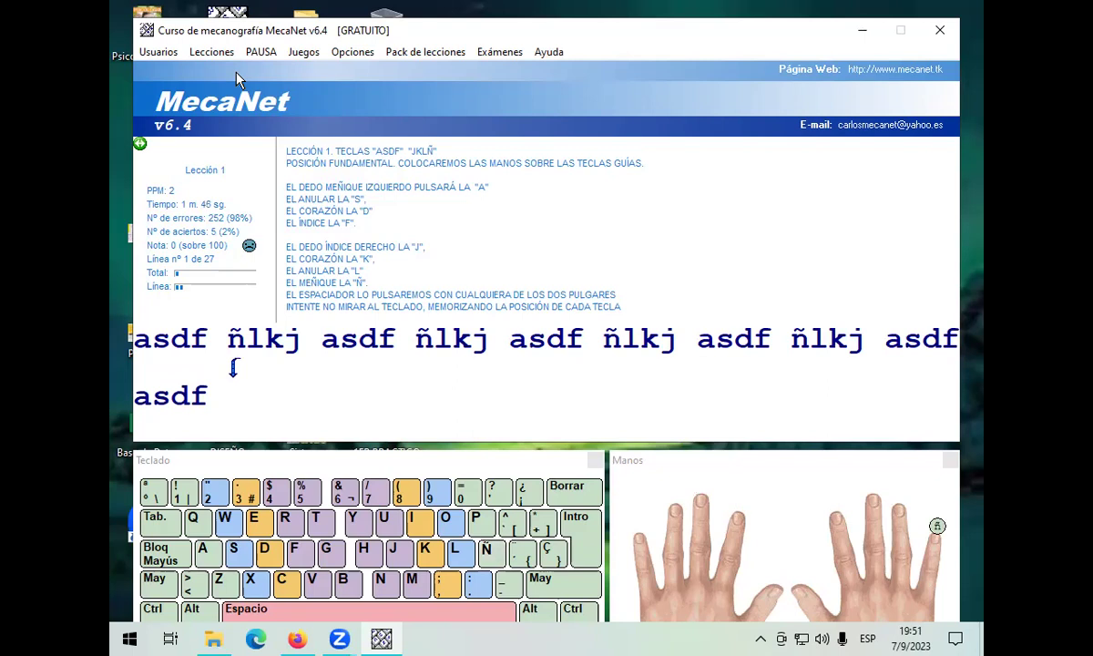
type(" pvpd")
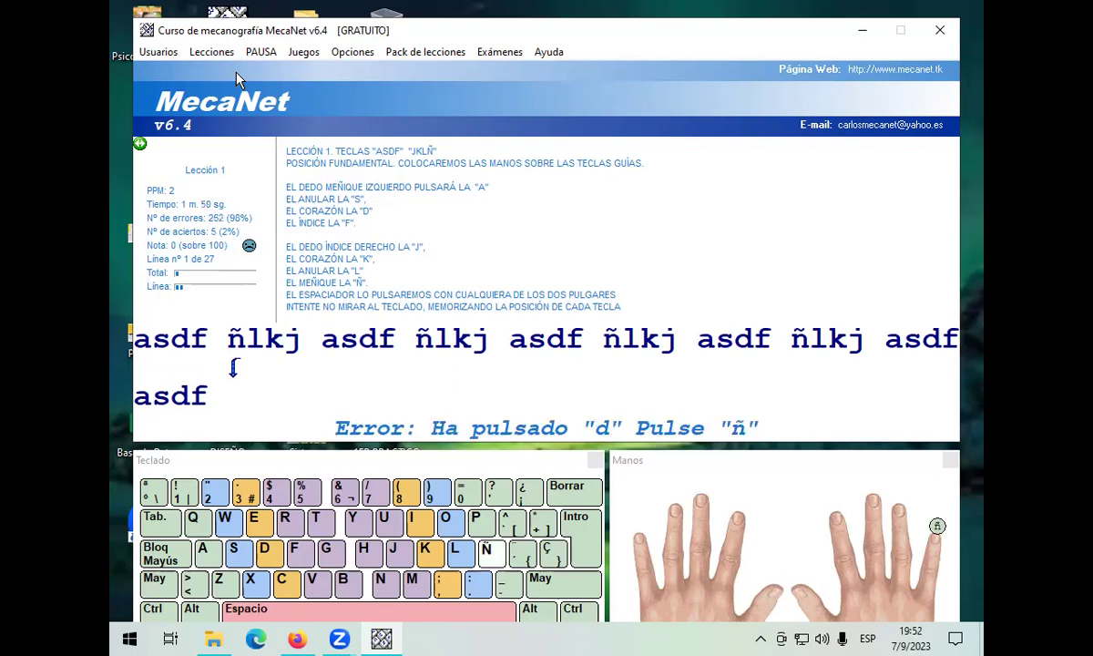
type(" d")
type("k d")
type("pfks")
type("p p")
type("djgf")
type("j r")
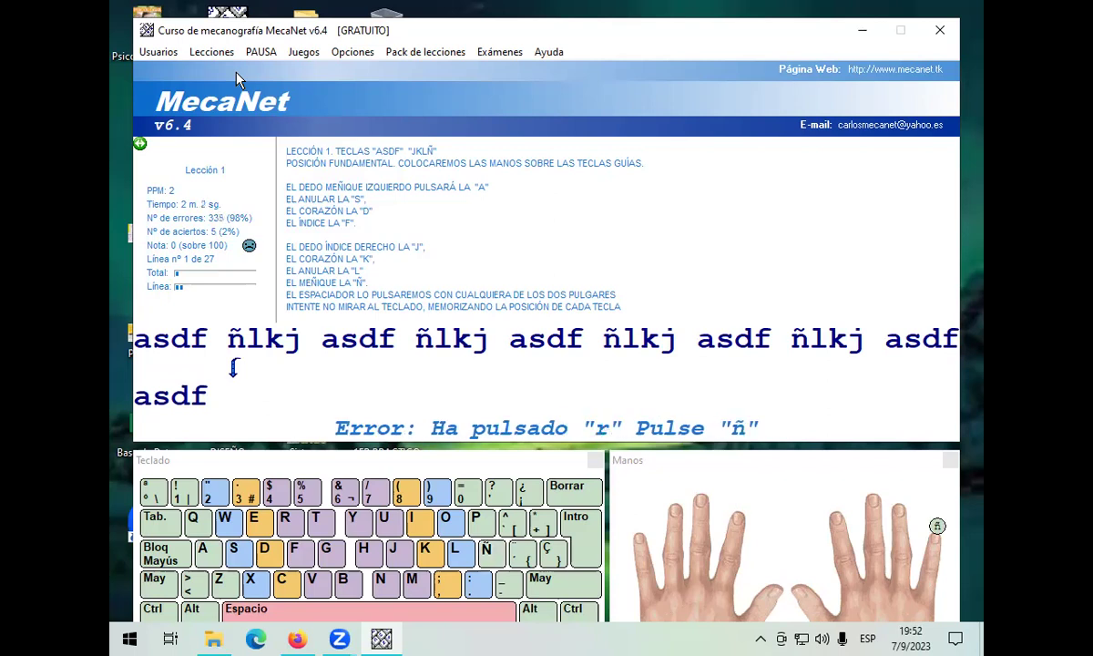
type(" pf")
type(" d")
type("ja")
type("ñ")
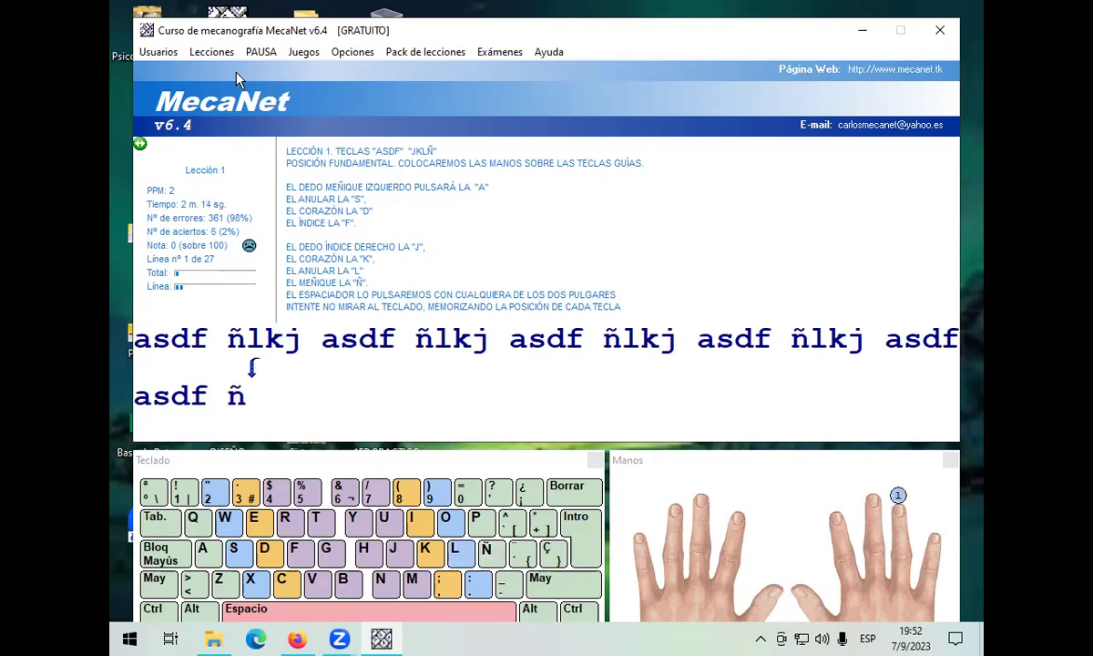
type("lk")
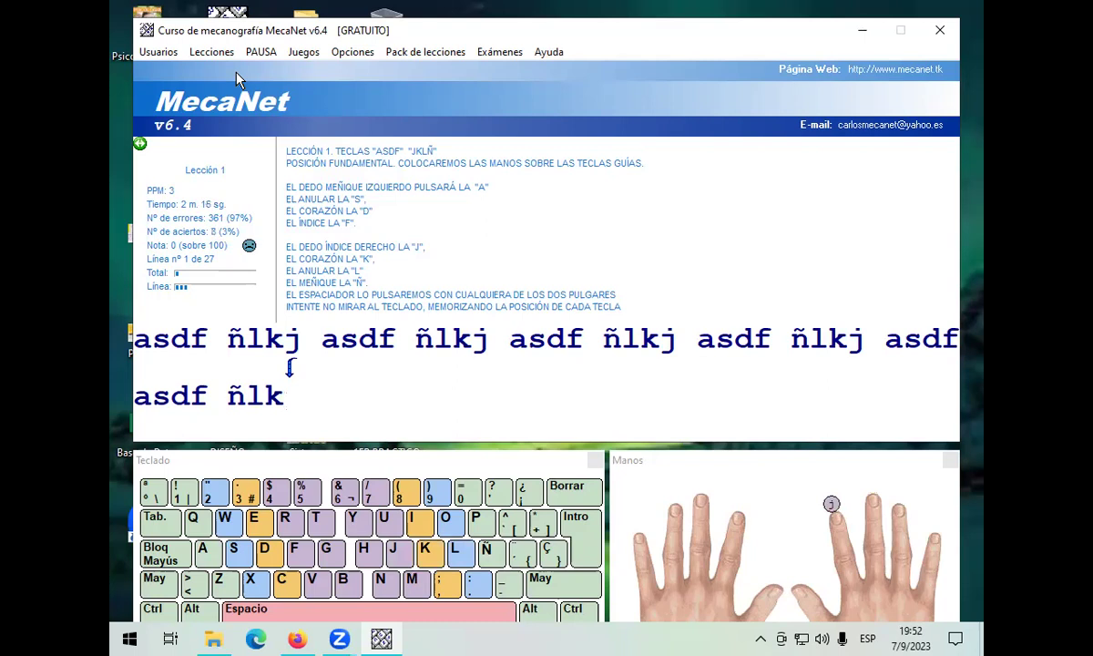
type("j")
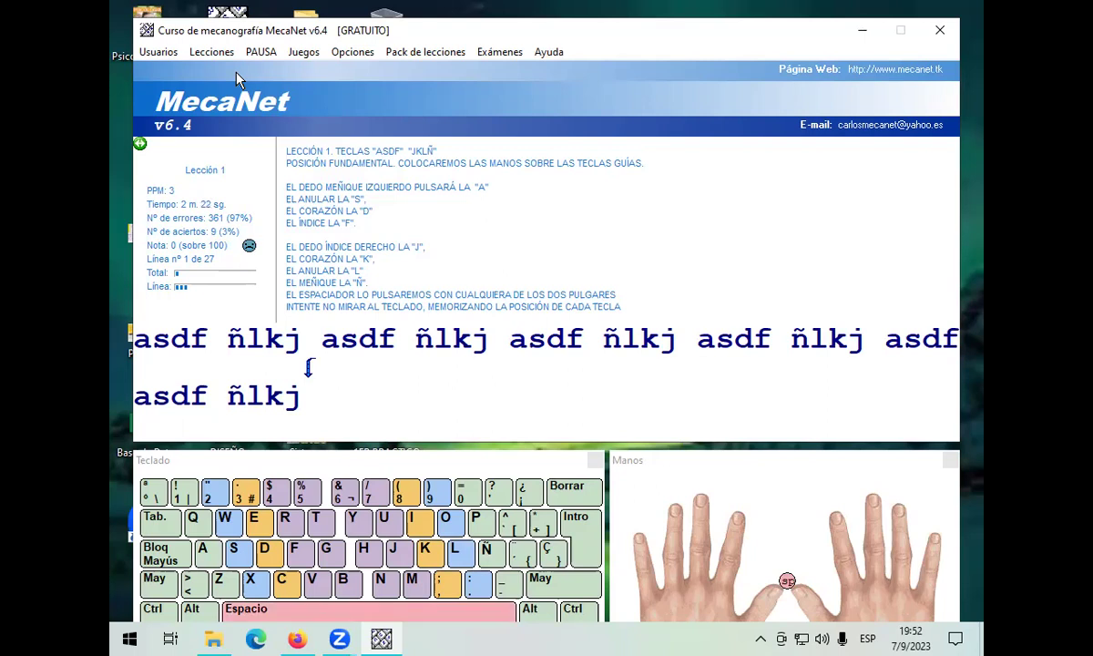
Extend the drill line to 'asdf ñlkj asdf ñ', reaching 16 correct hits against 362 errors
key("a")
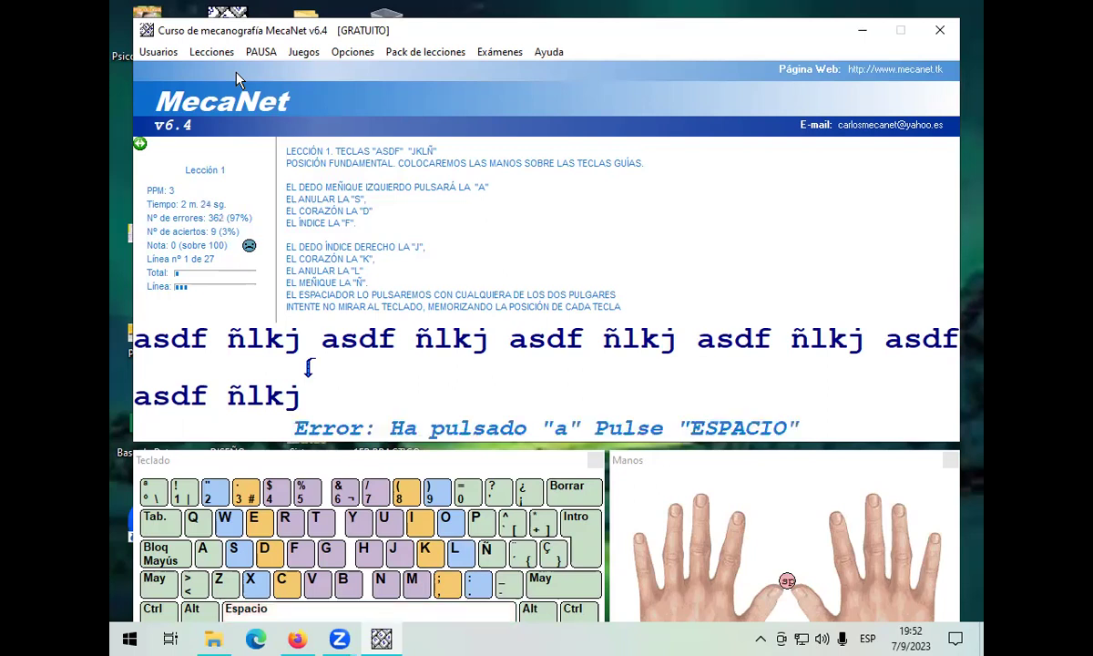
key("space")
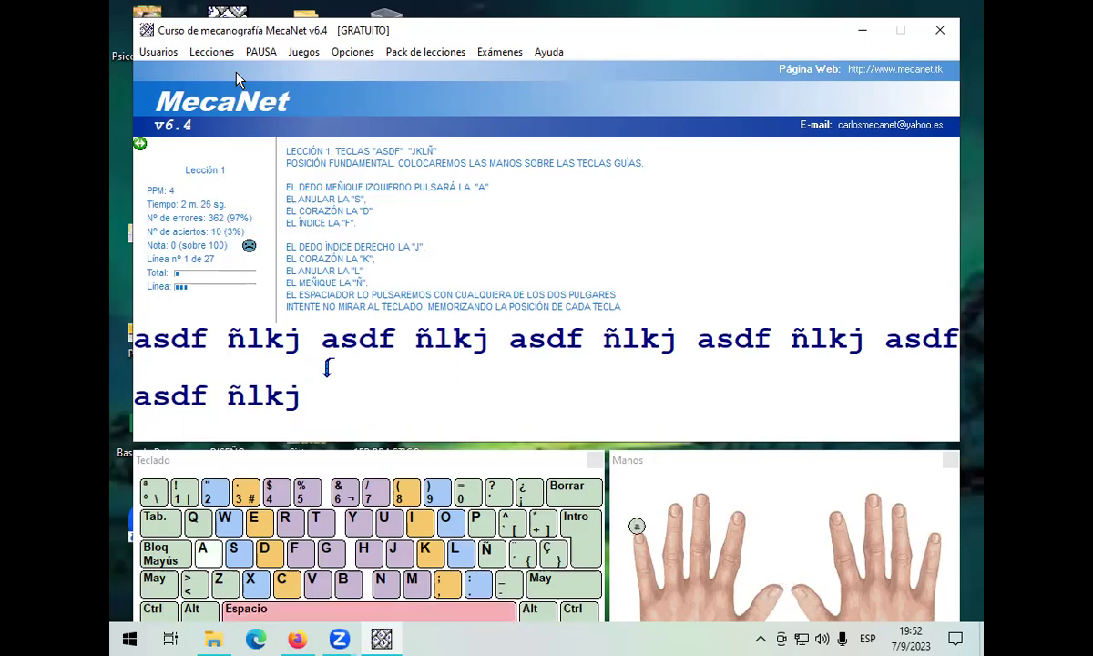
type("asdf")
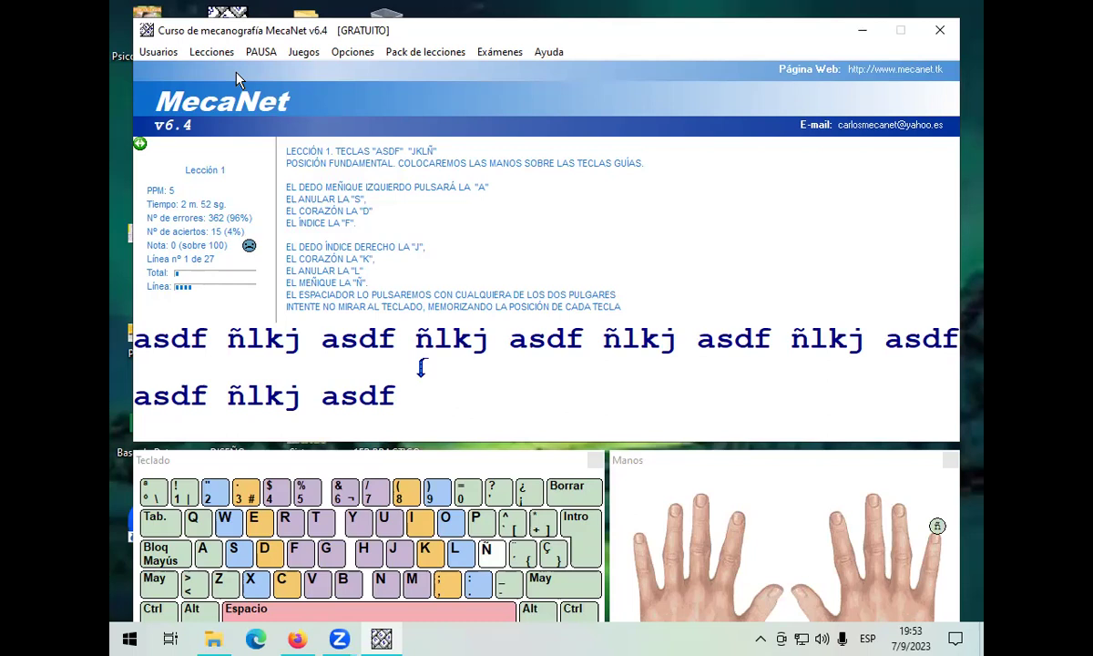
type("ñ")
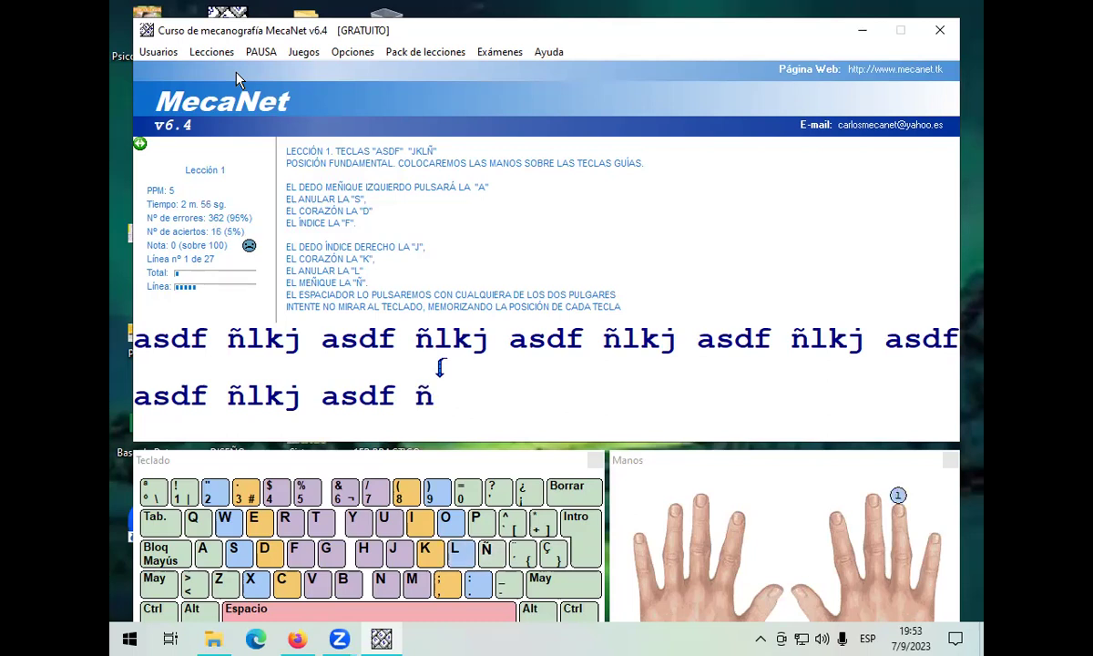
type("l")
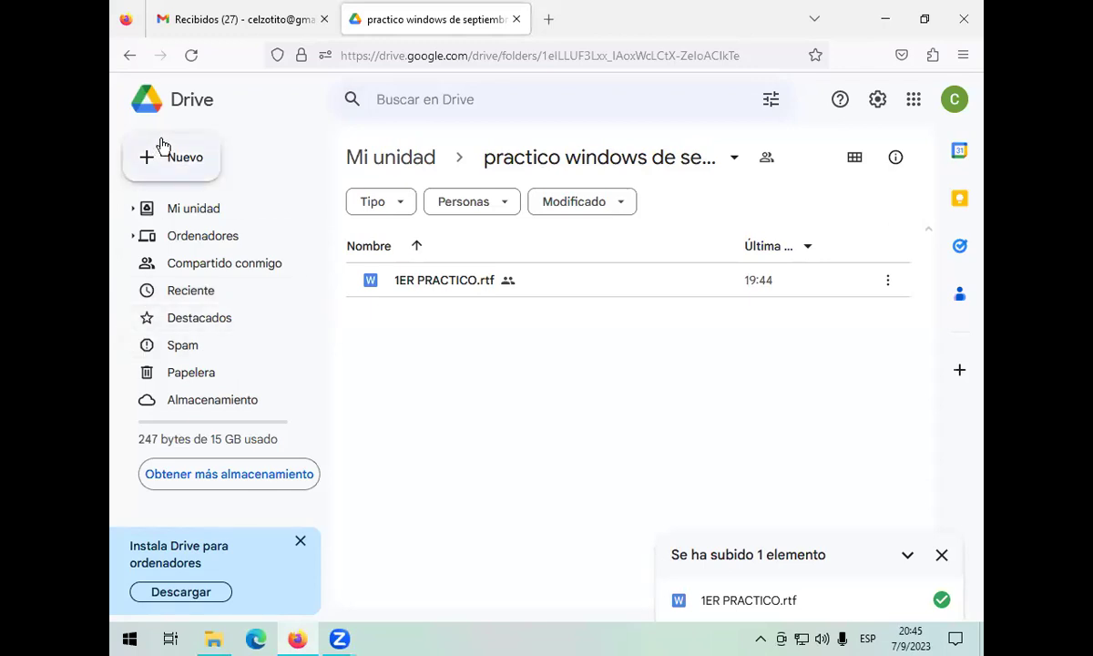
Upload 'lección 1 celzo tito.txt' from Escritorio into the Drive practice folder
left_click(181, 164)
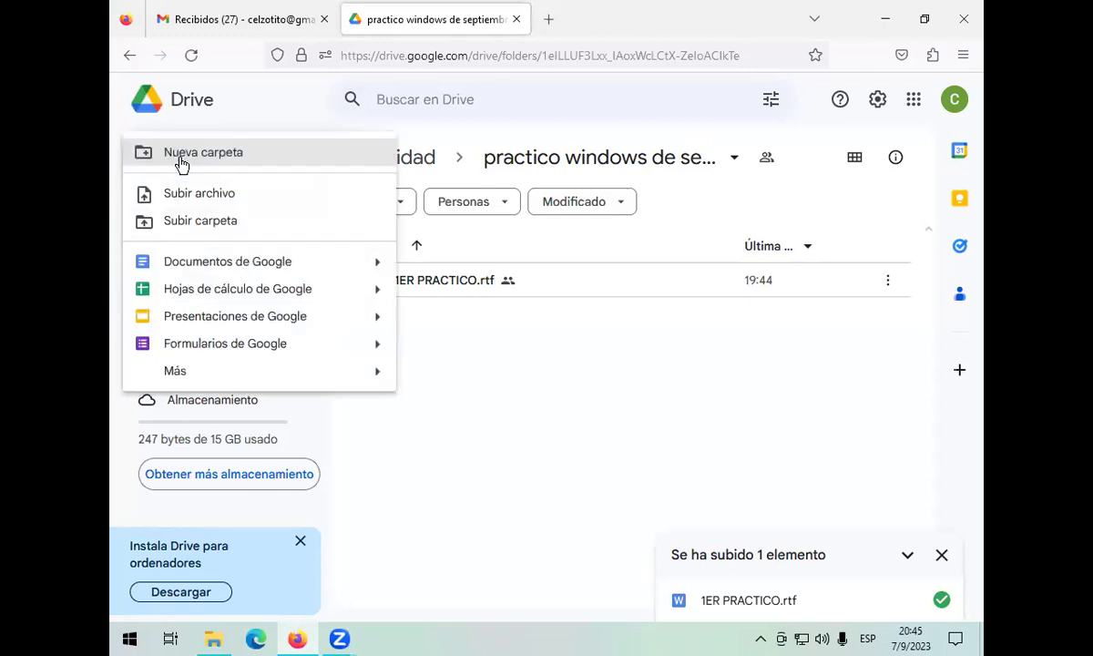
left_click(225, 199)
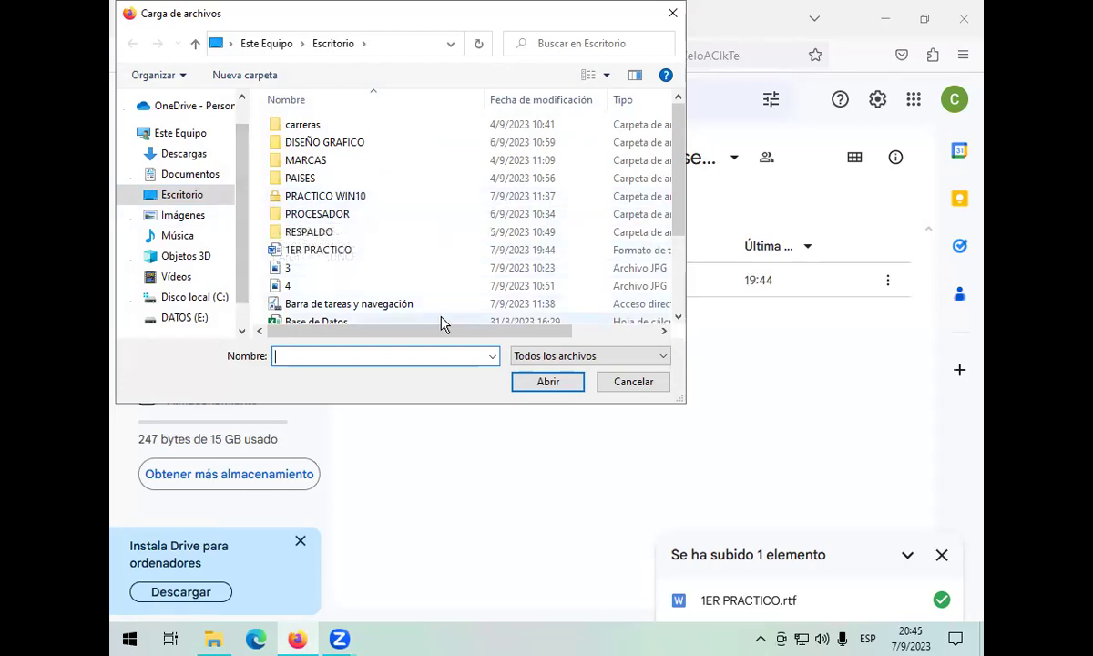
left_click(635, 326)
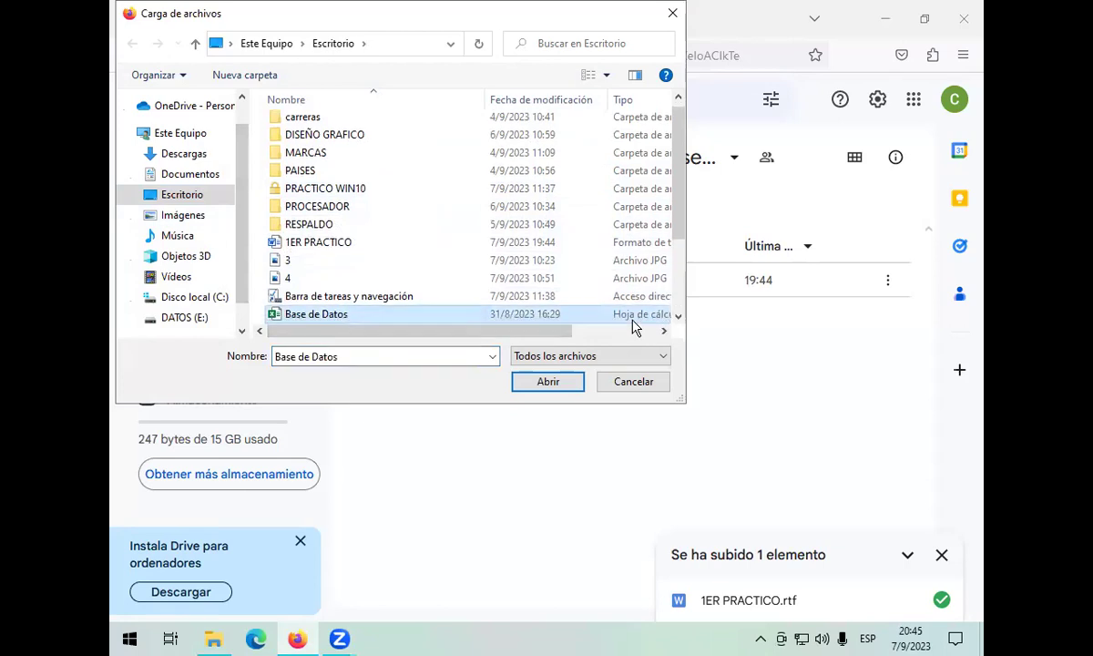
left_click(662, 333)
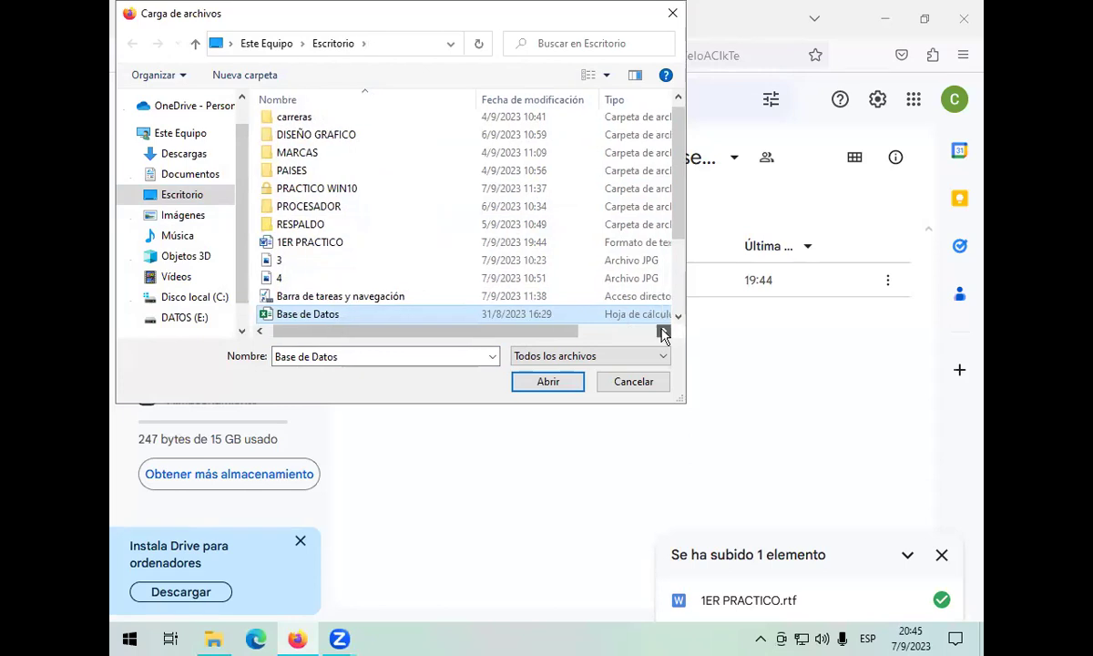
left_click(662, 334)
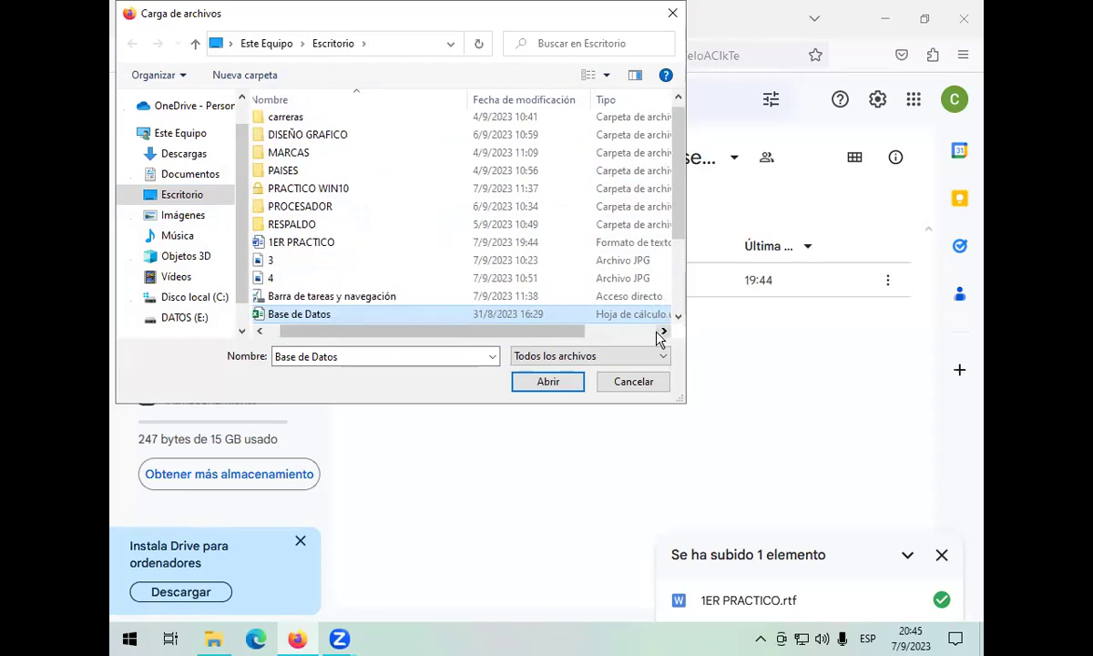
left_click(677, 317)
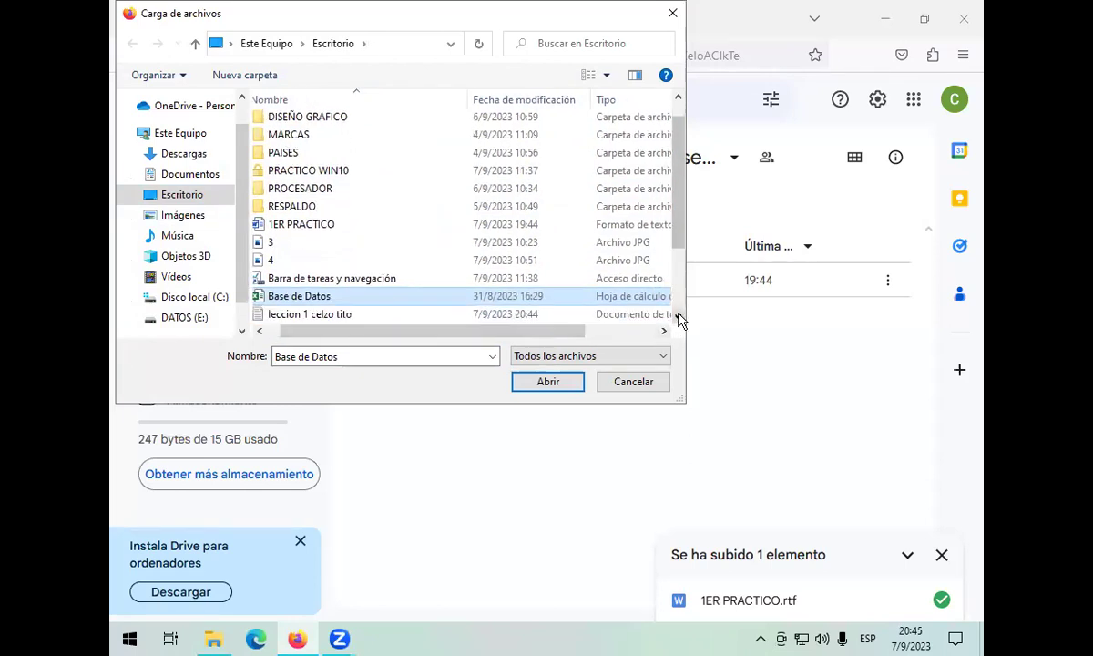
left_click(678, 316)
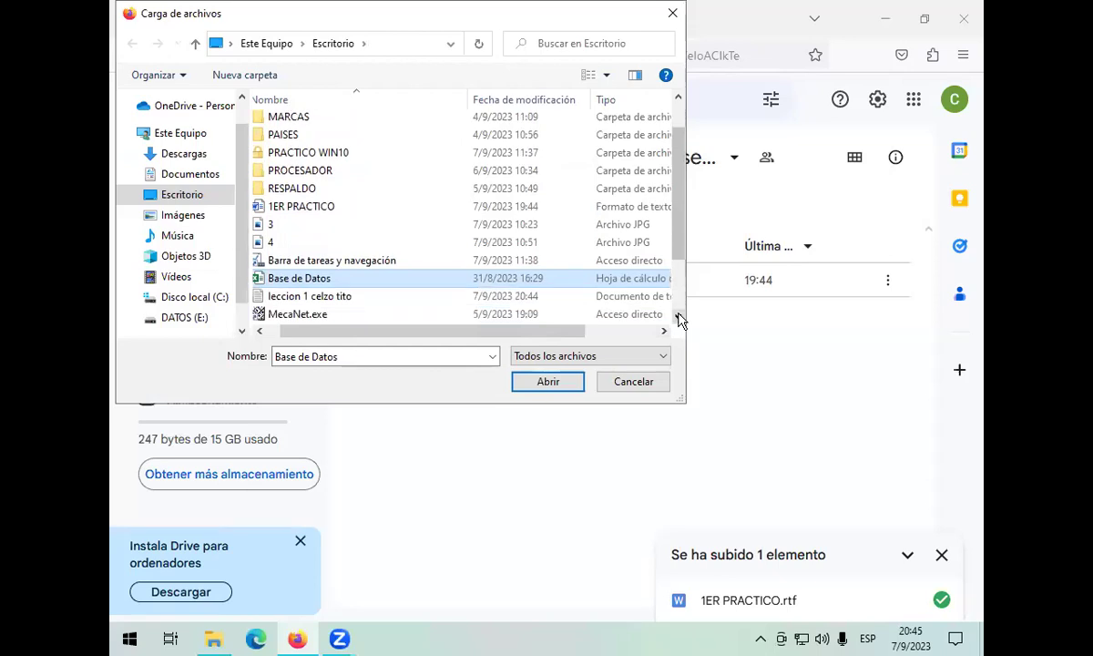
left_click(320, 298)
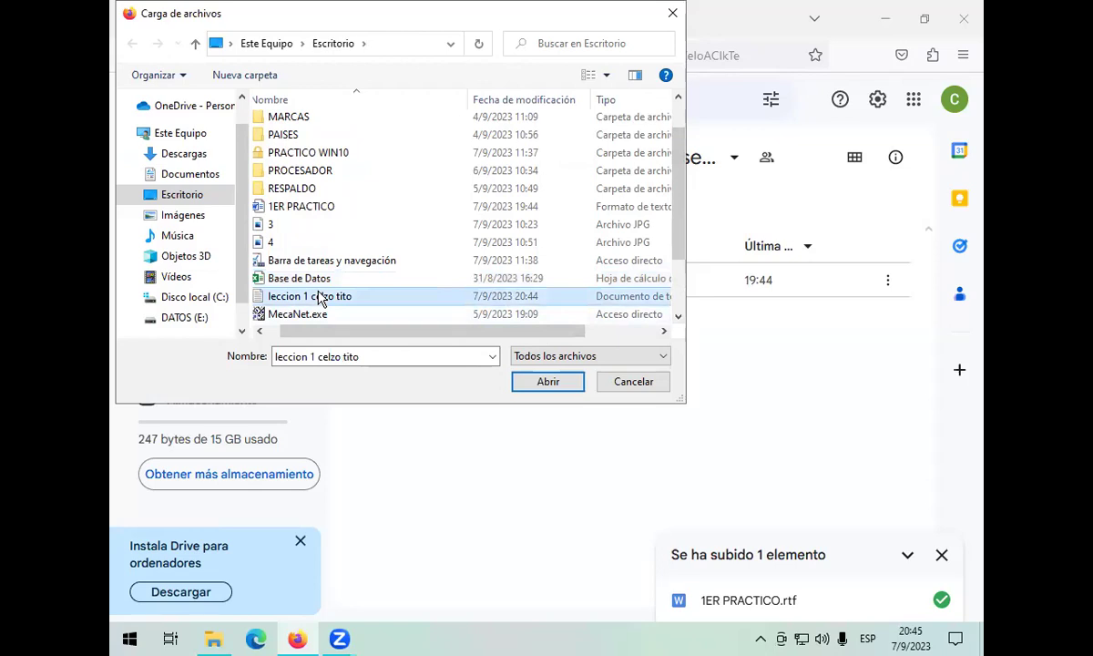
left_click(546, 383)
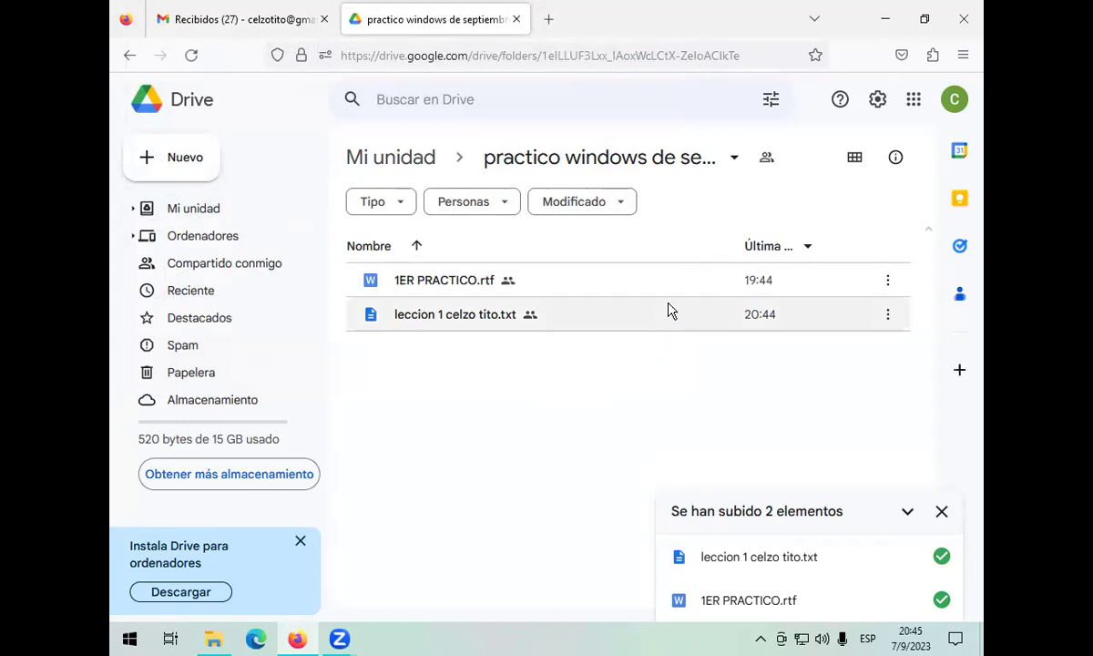
Sign out of the Google account with Cerrar sesión and close the Firefox window
left_click(955, 102)
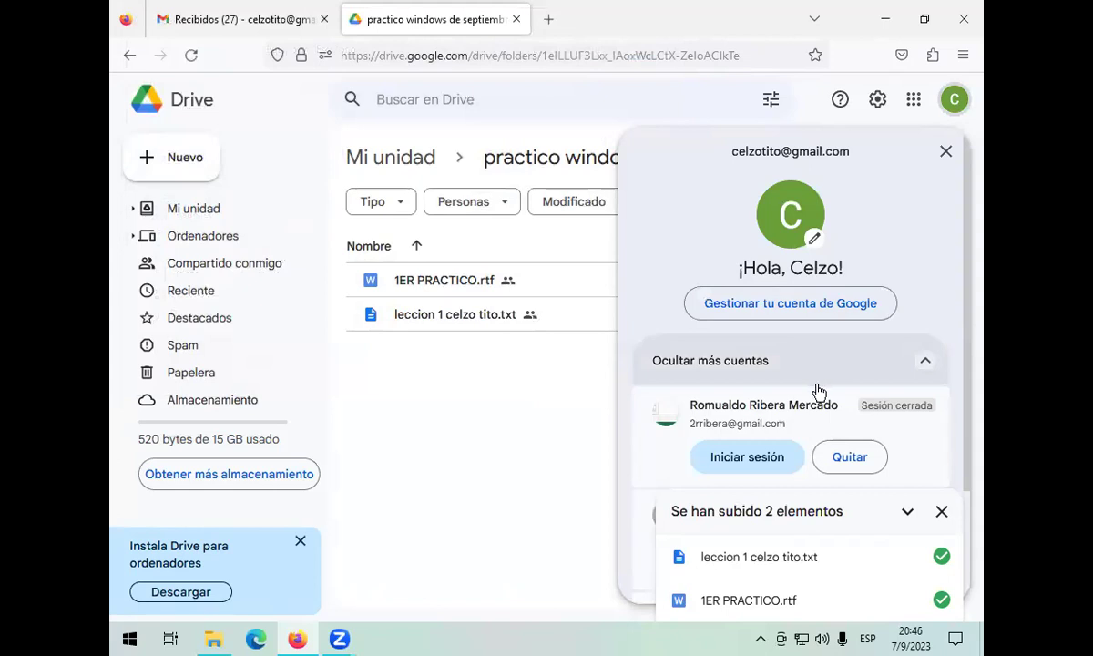
left_click(941, 515)
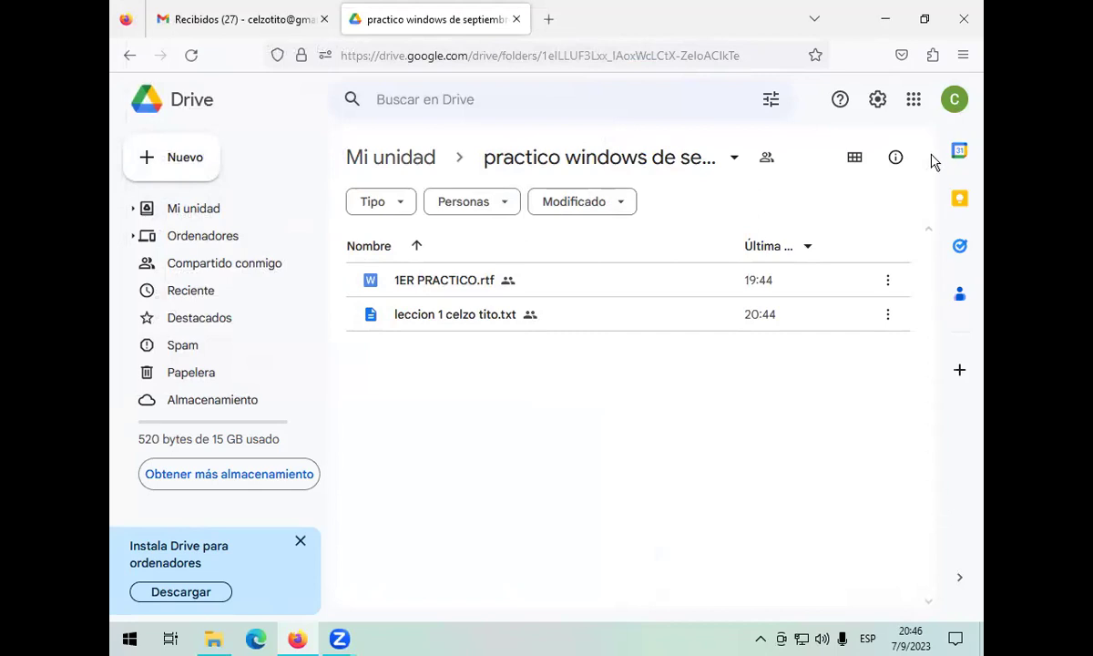
left_click(953, 100)
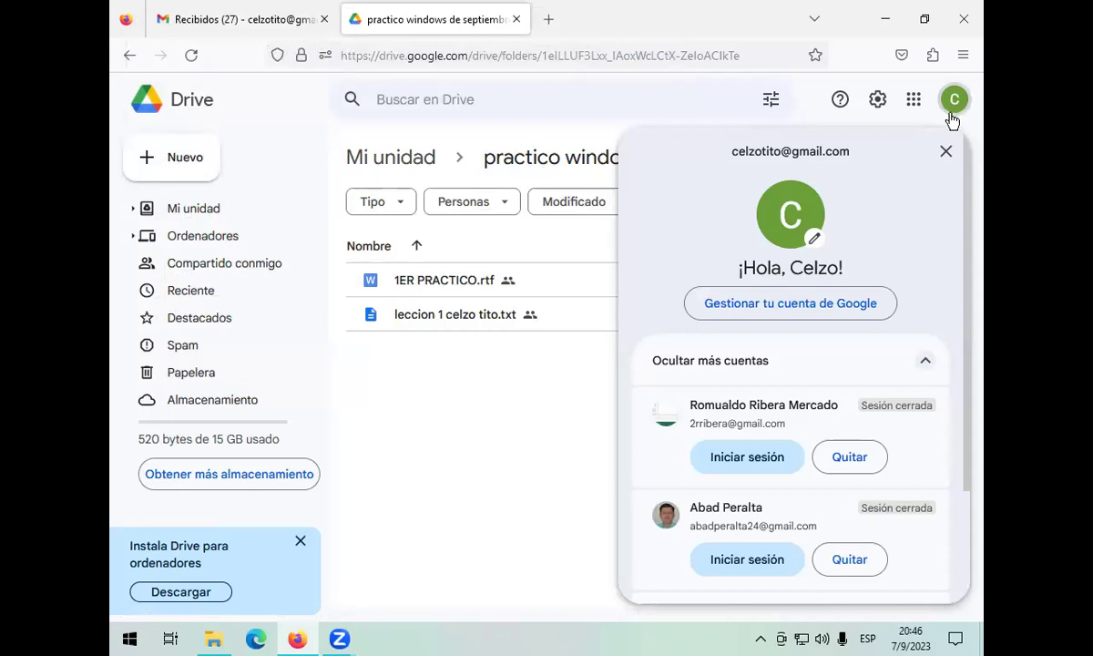
scroll(917, 273, "down", 2)
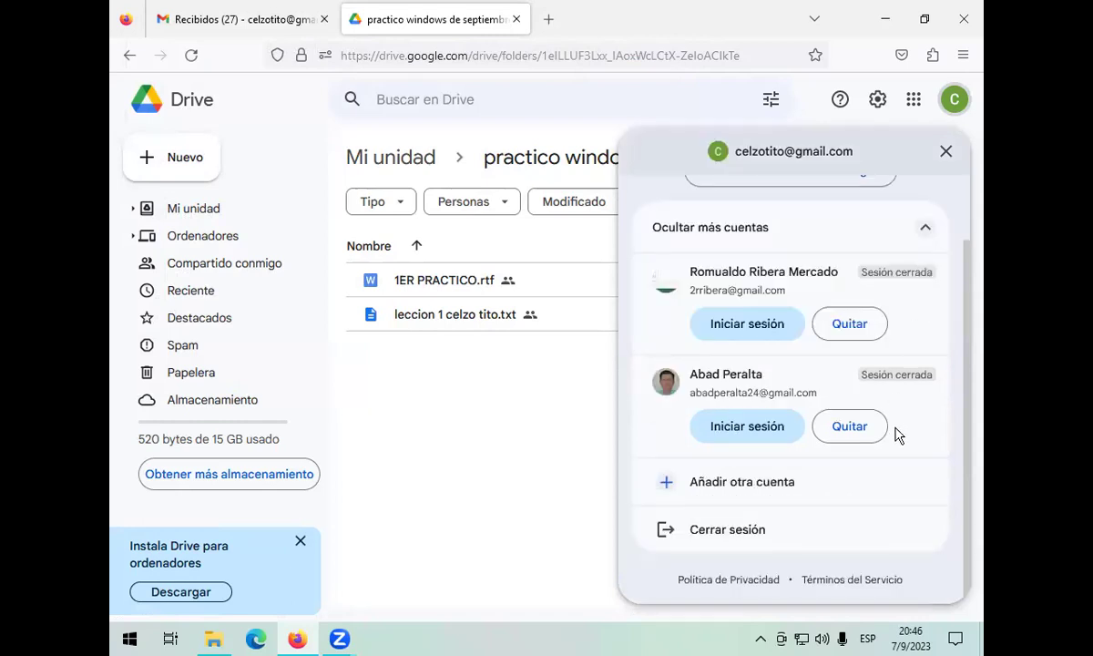
left_click(714, 532)
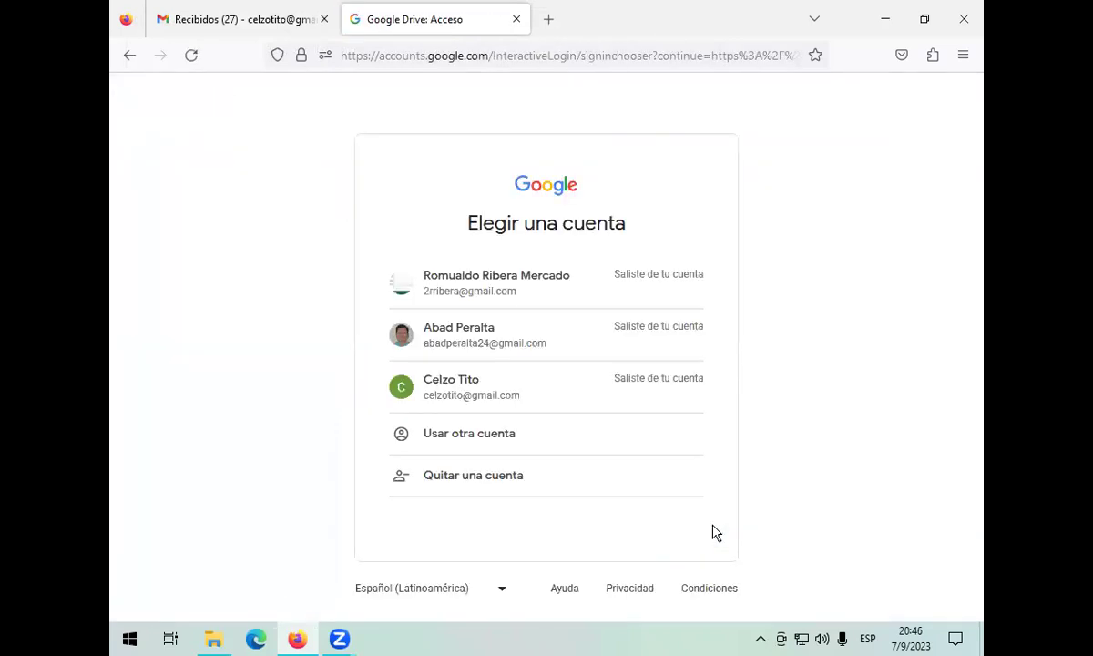
left_click(965, 22)
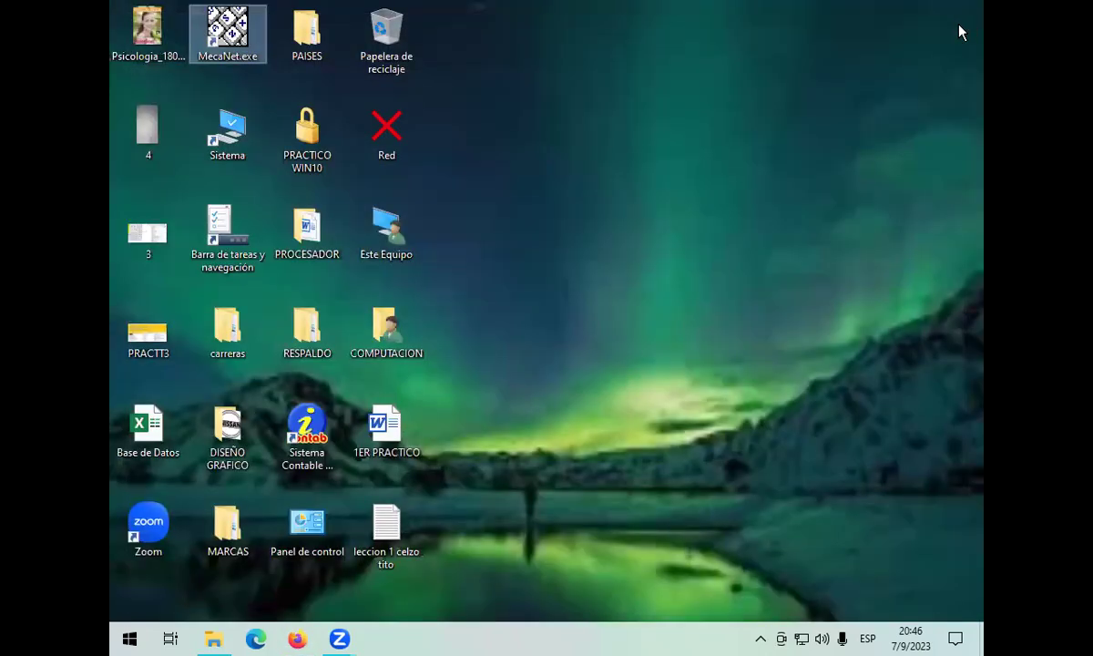